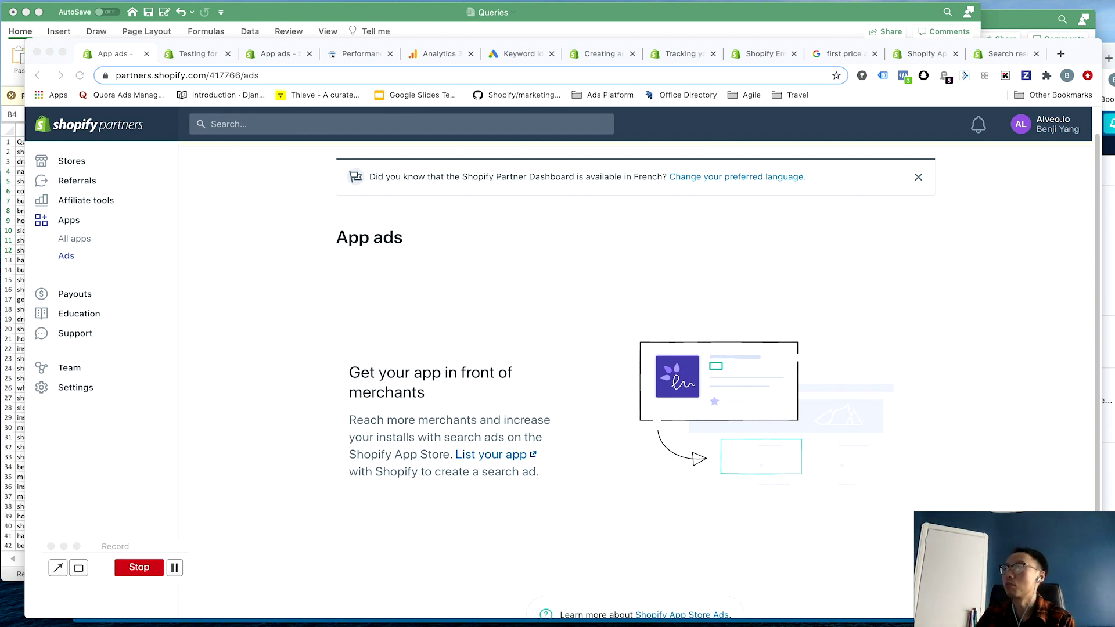
Add the Average position card to the Morocco performance report, then bring up the Queries spreadsheet
left_click(349, 53)
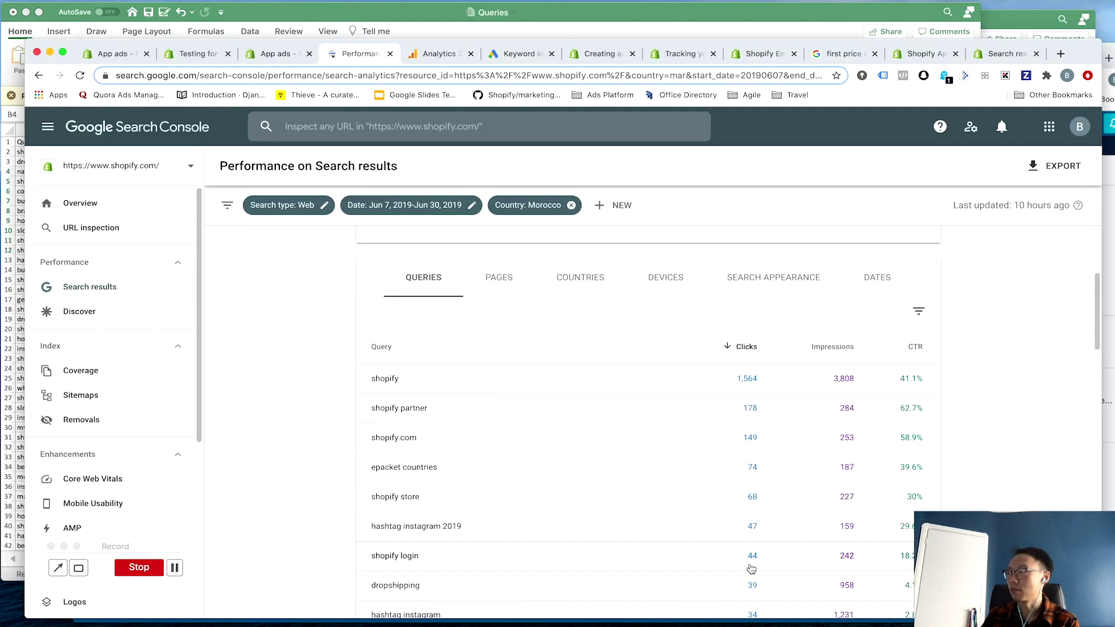
scroll(806, 340, "up", 5)
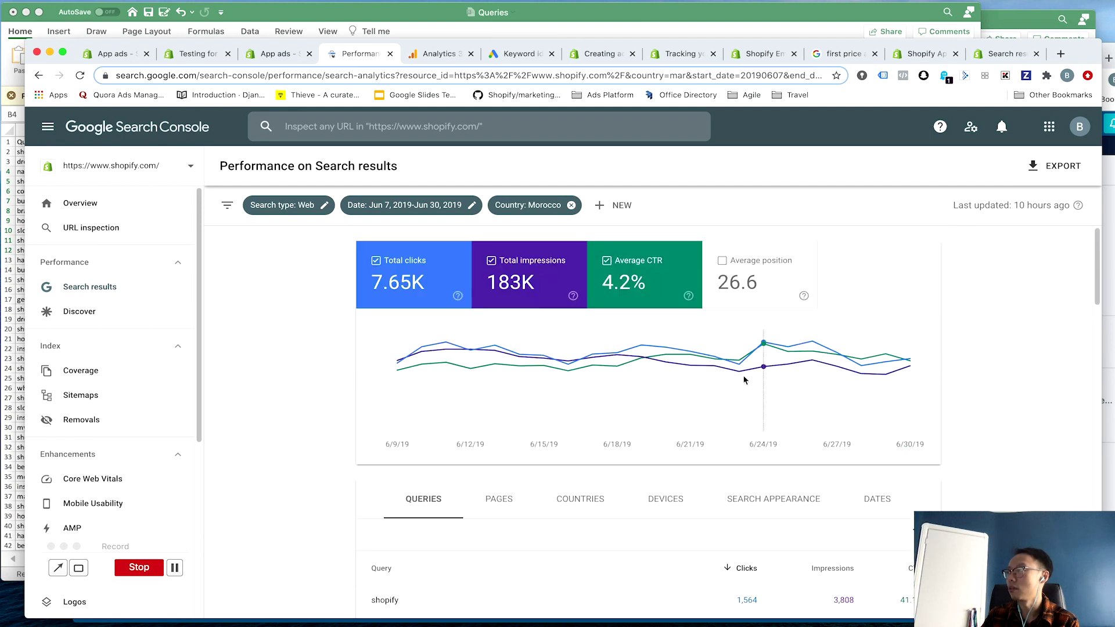
left_click(721, 268)
scroll(1032, 392, "down", 8)
scroll(1032, 393, "up", 4)
scroll(1006, 407, "down", 1)
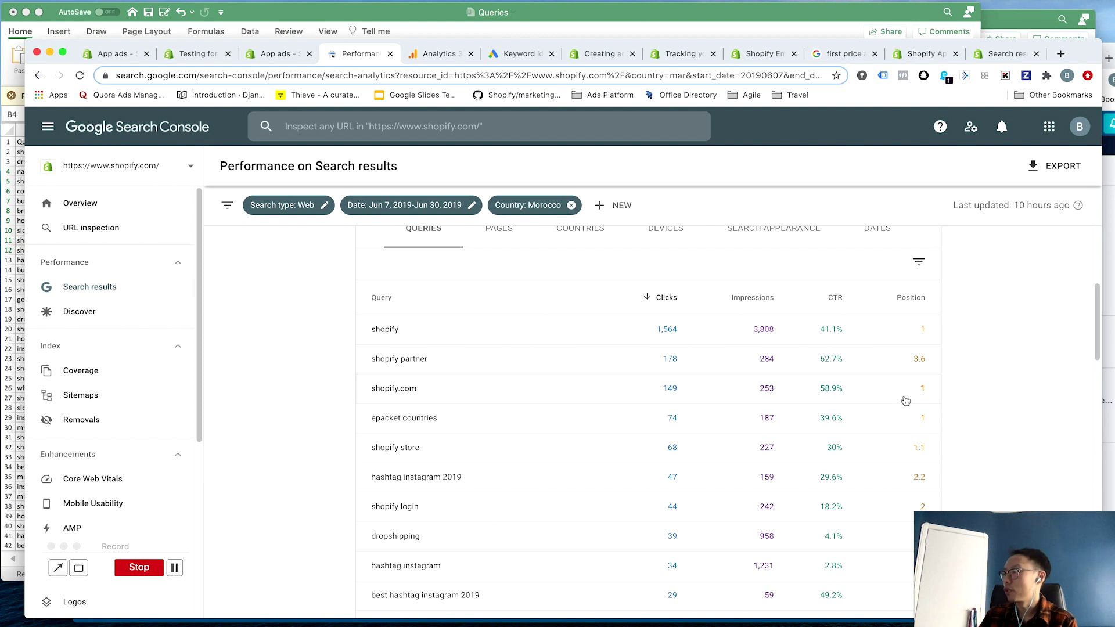
scroll(906, 401, "down", 5)
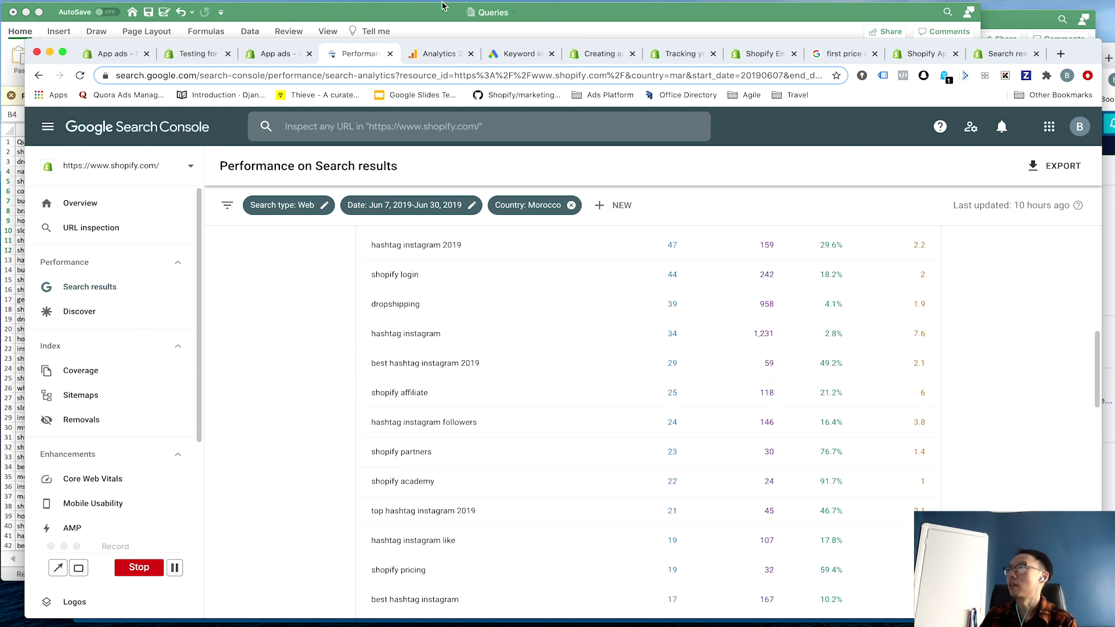
left_click(323, 20)
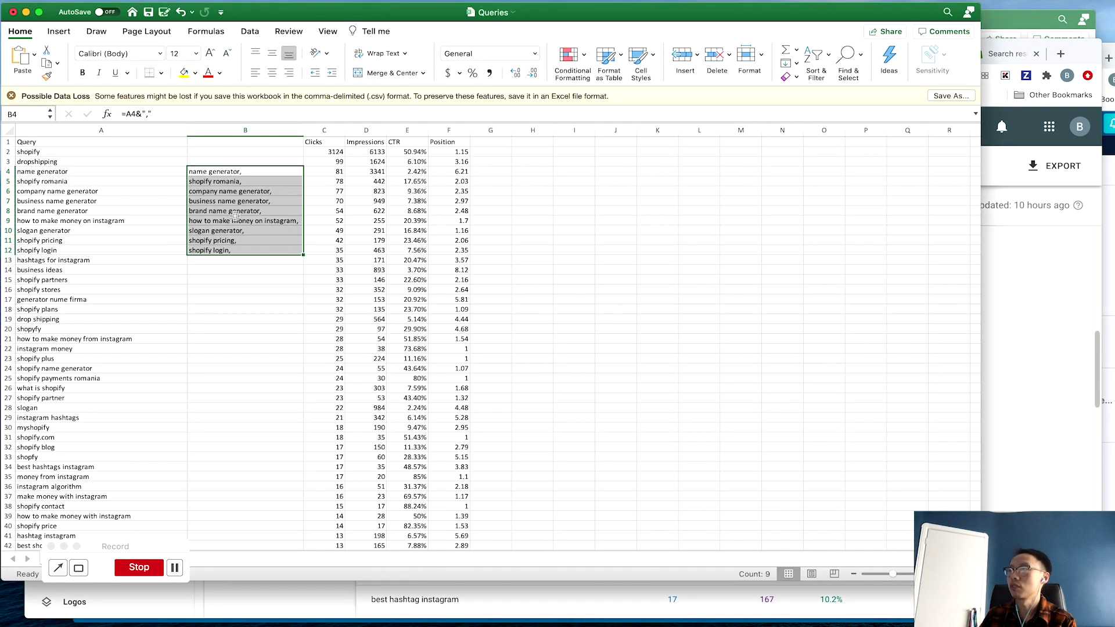
Select column B of comma-suffixed queries, then return to the browser's Analytics landing-page report
left_click(253, 339)
left_click(231, 132)
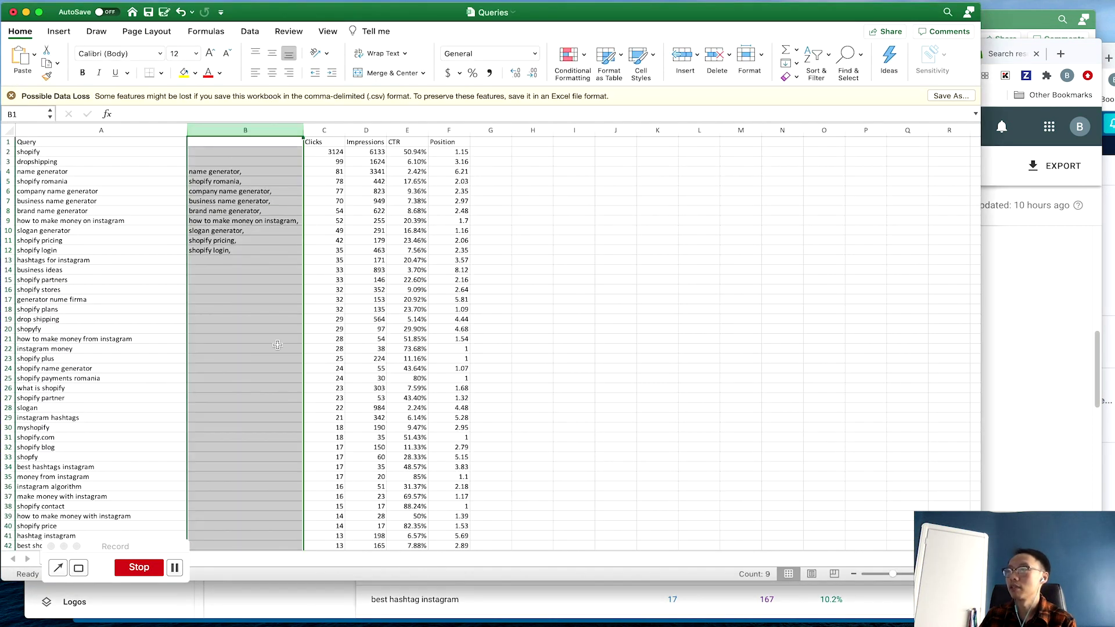
left_click(1060, 338)
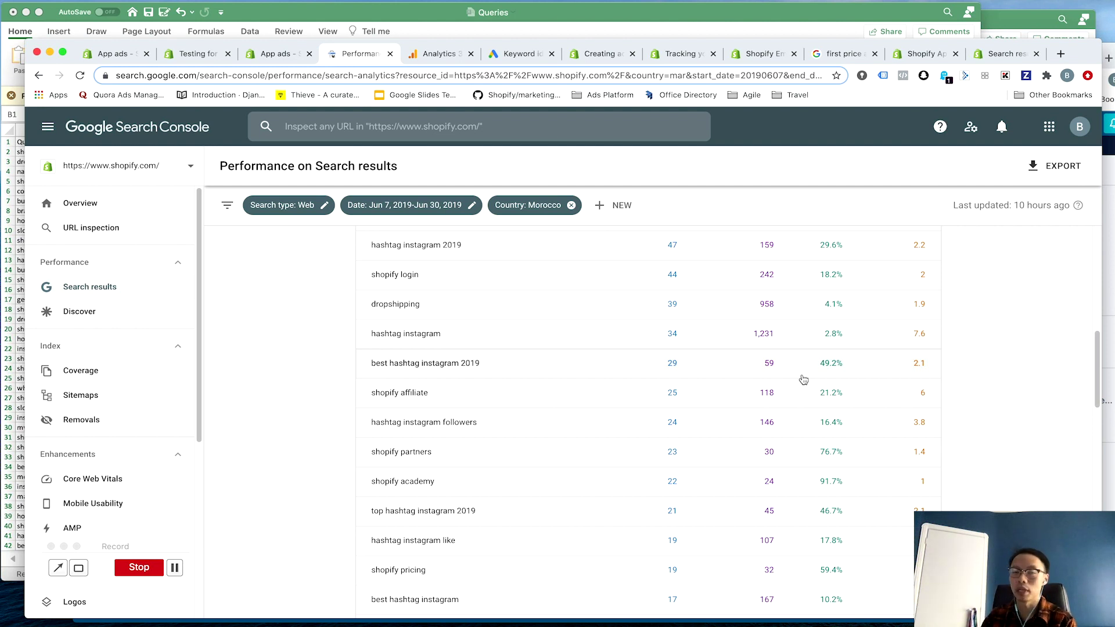
left_click(438, 54)
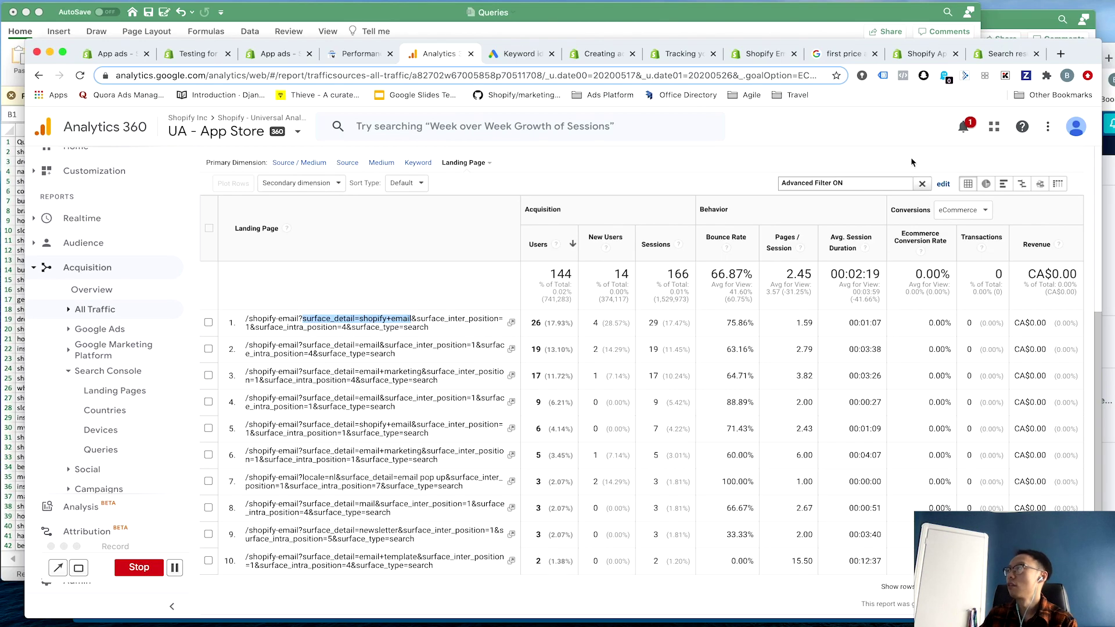
Inspect the advanced filter values surface_type=search and shopify-email
left_click(943, 182)
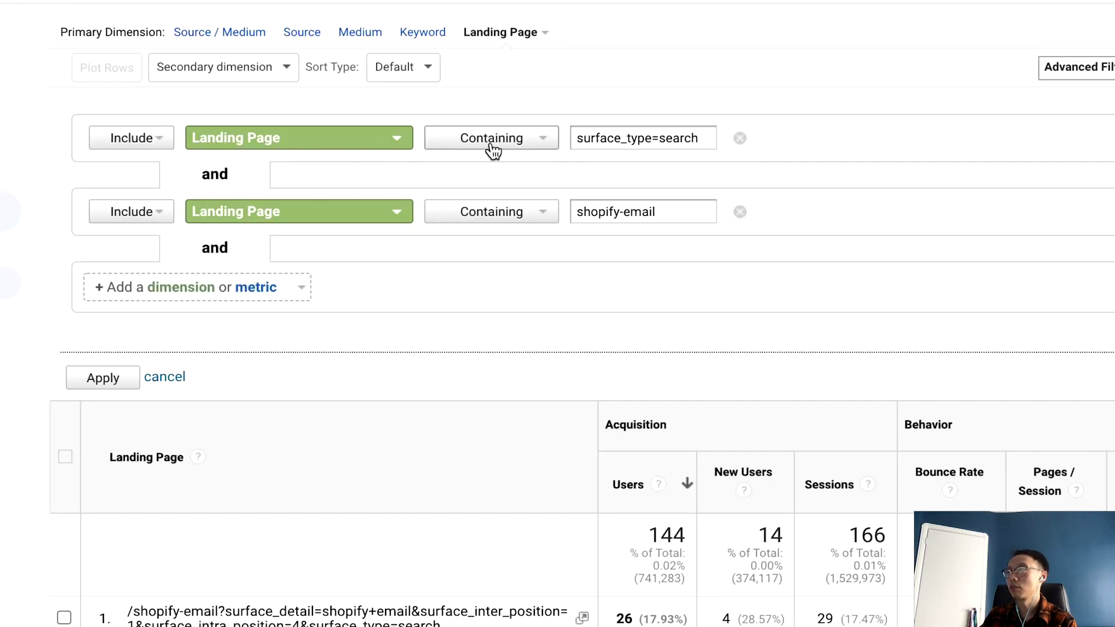
left_click_drag(575, 138, 722, 138)
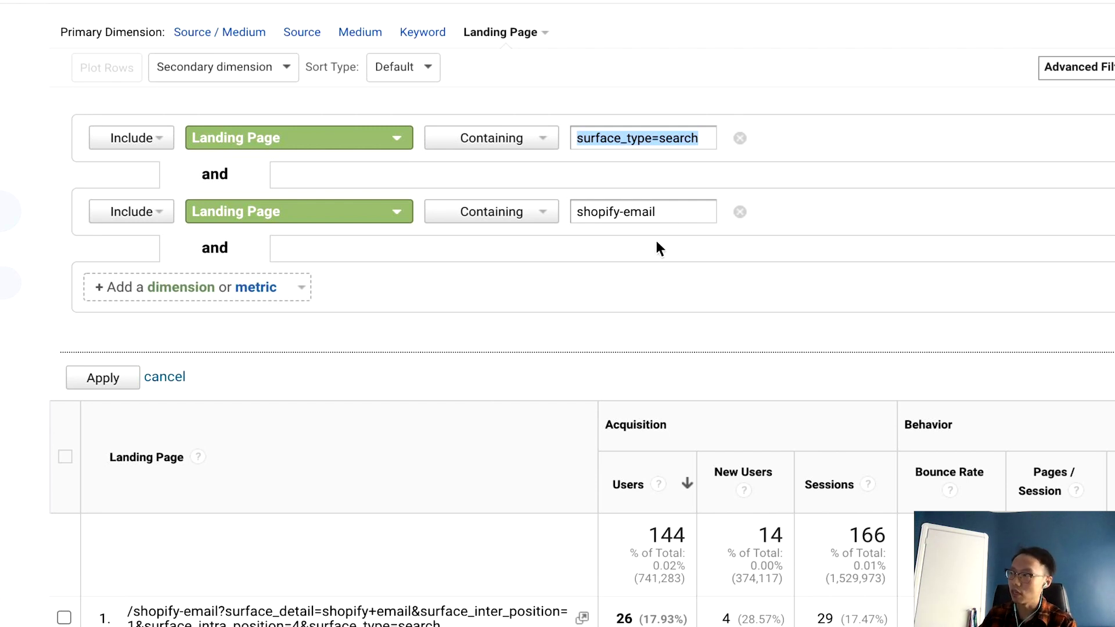
left_click(688, 212)
left_click_drag(693, 213, 575, 211)
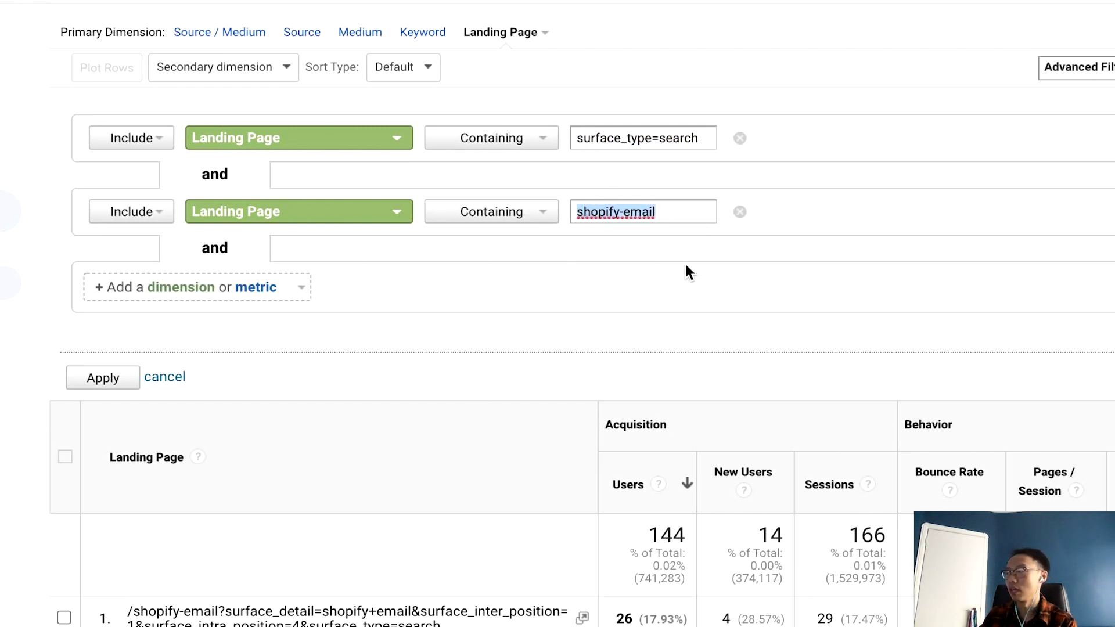
left_click(694, 279)
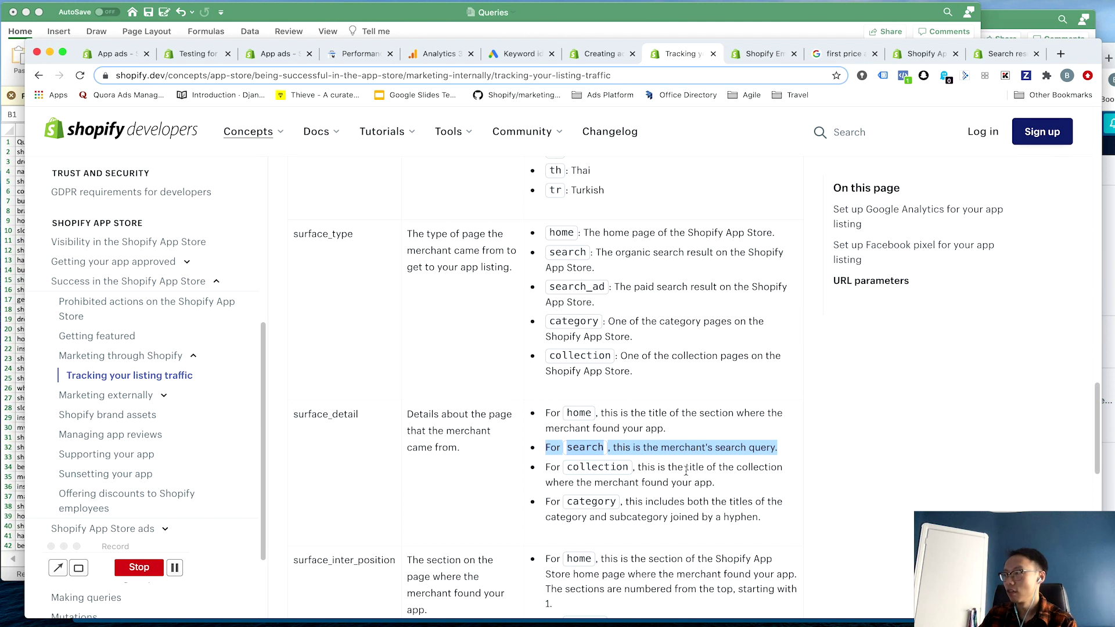
Highlight the search query in the first landing URL, then reload Keyword Planner
left_click(436, 55)
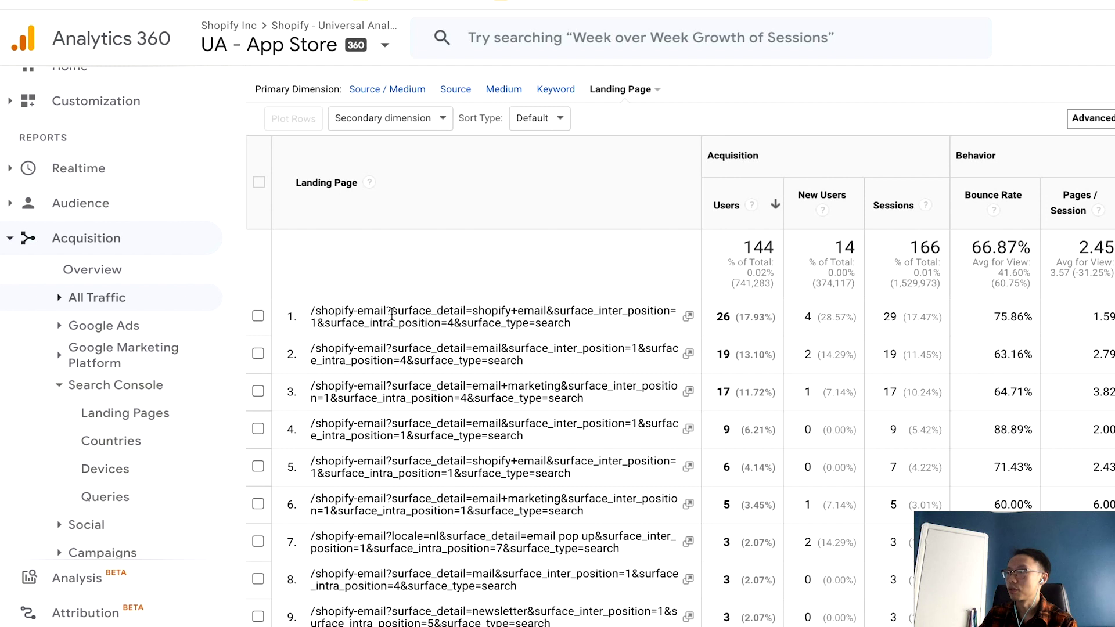
left_click_drag(391, 316, 548, 309)
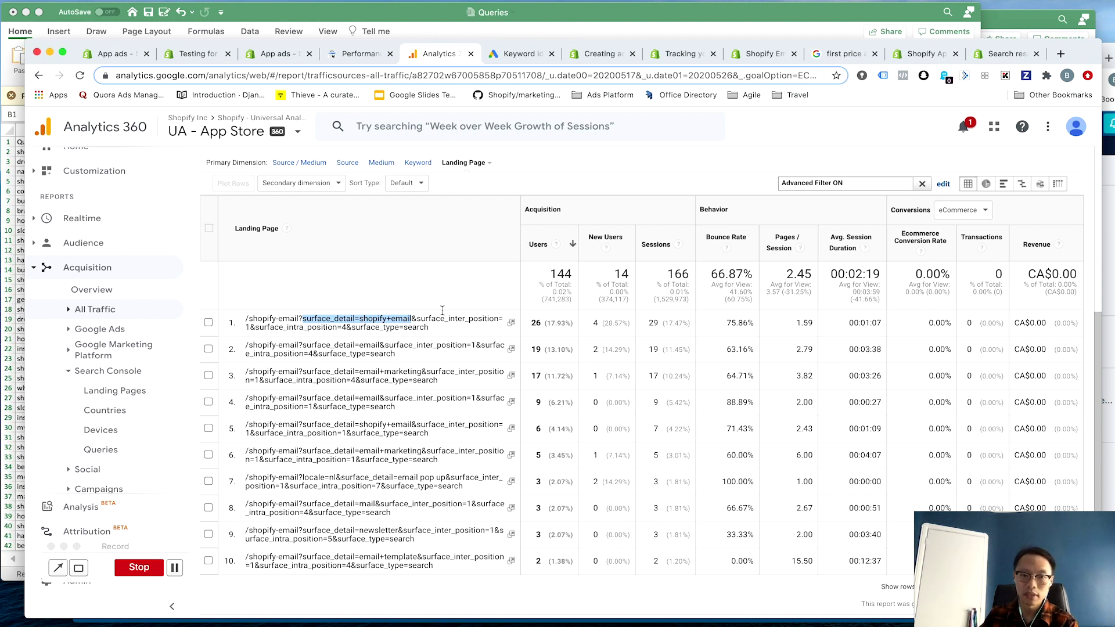
left_click(518, 54)
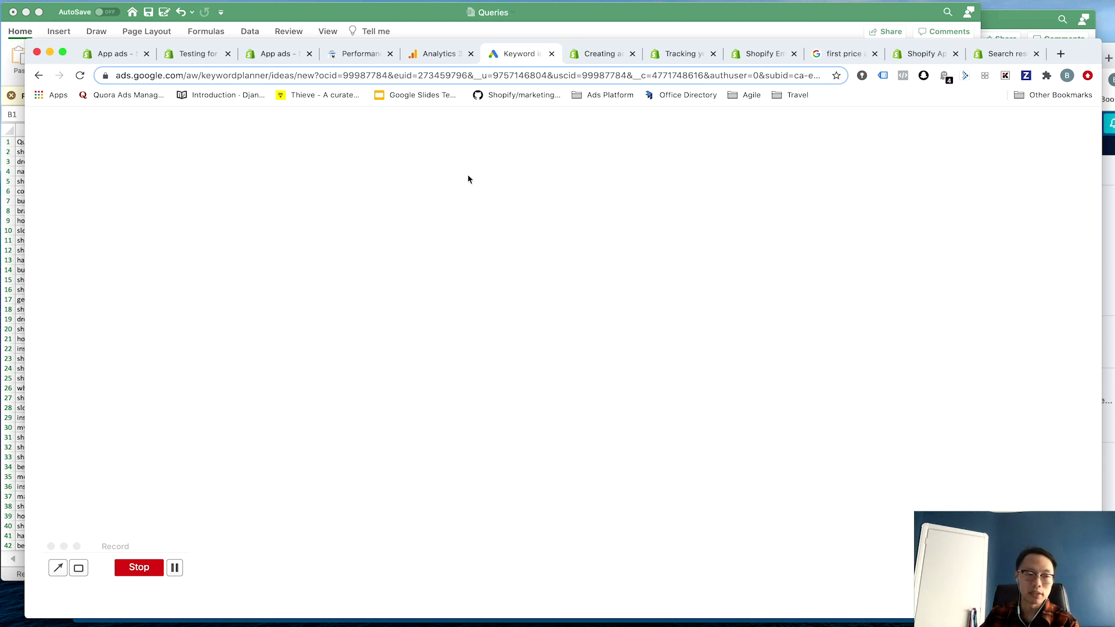
left_click(79, 76)
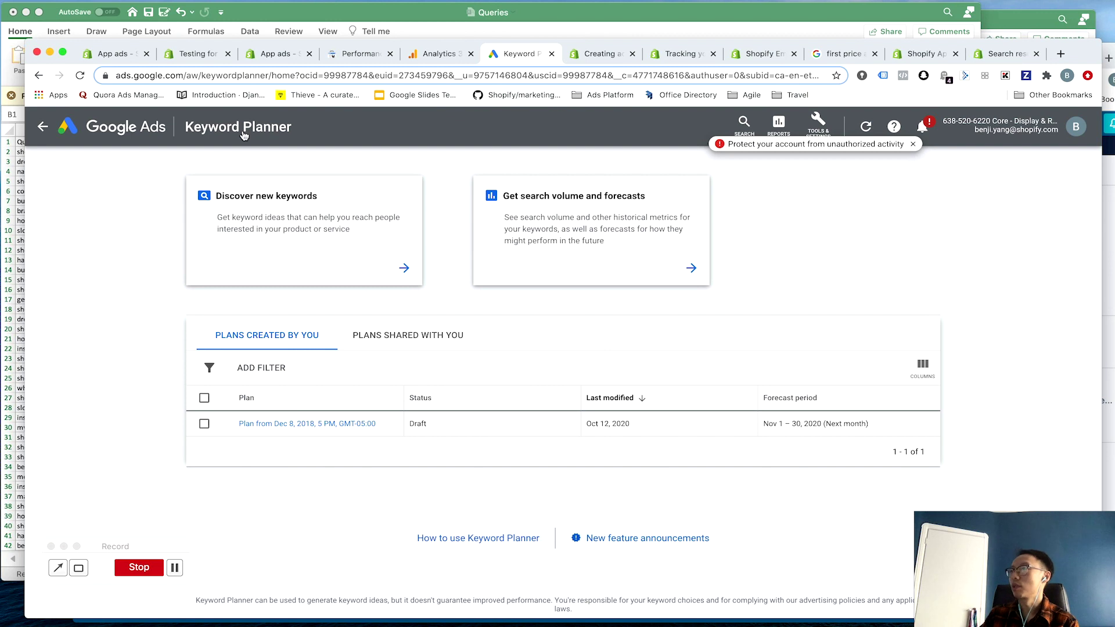
left_click(817, 124)
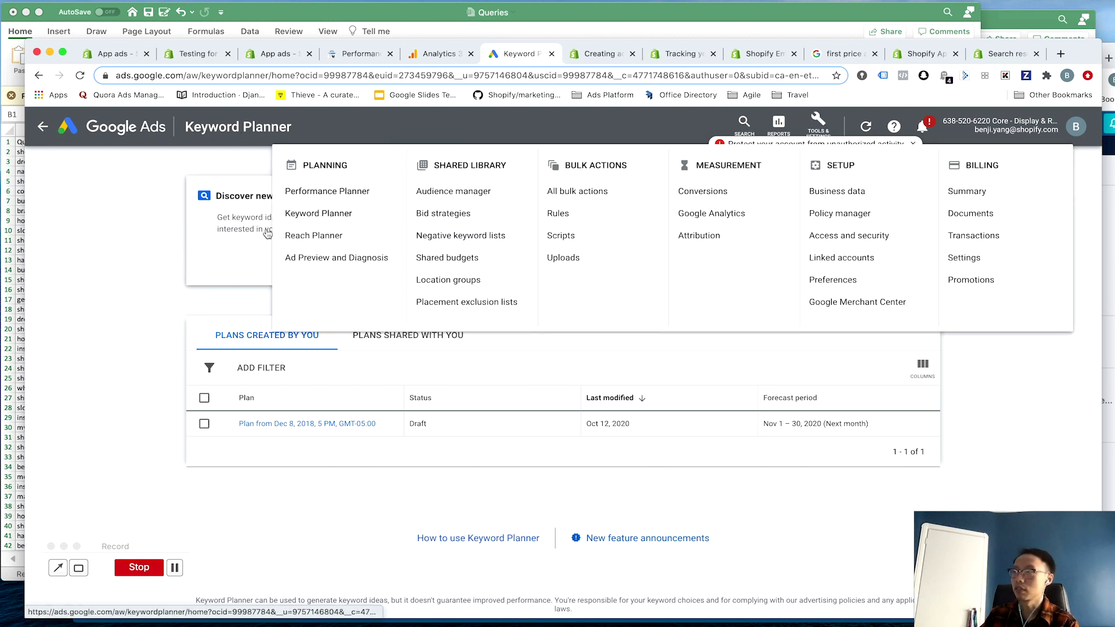
left_click(133, 258)
left_click(319, 255)
left_click(333, 293)
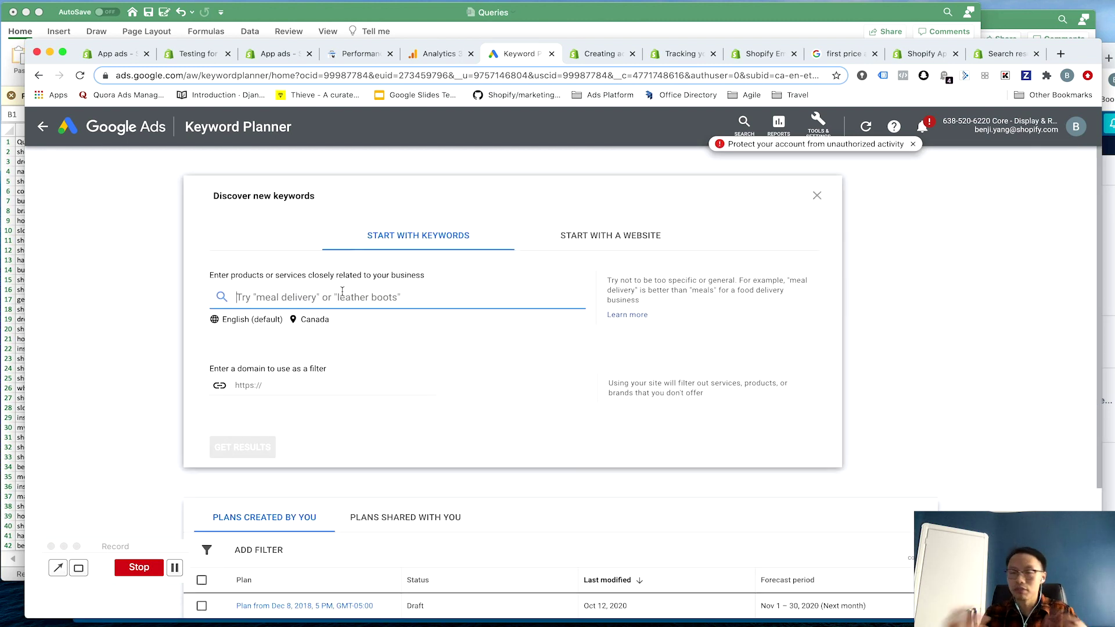
type("ecommerce")
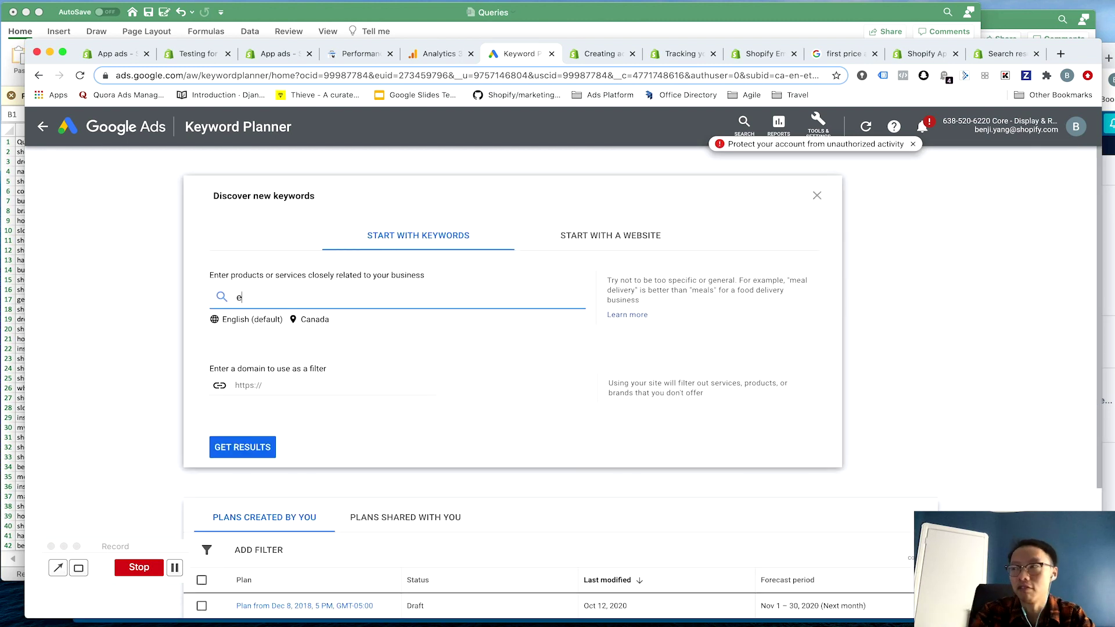
key("Return")
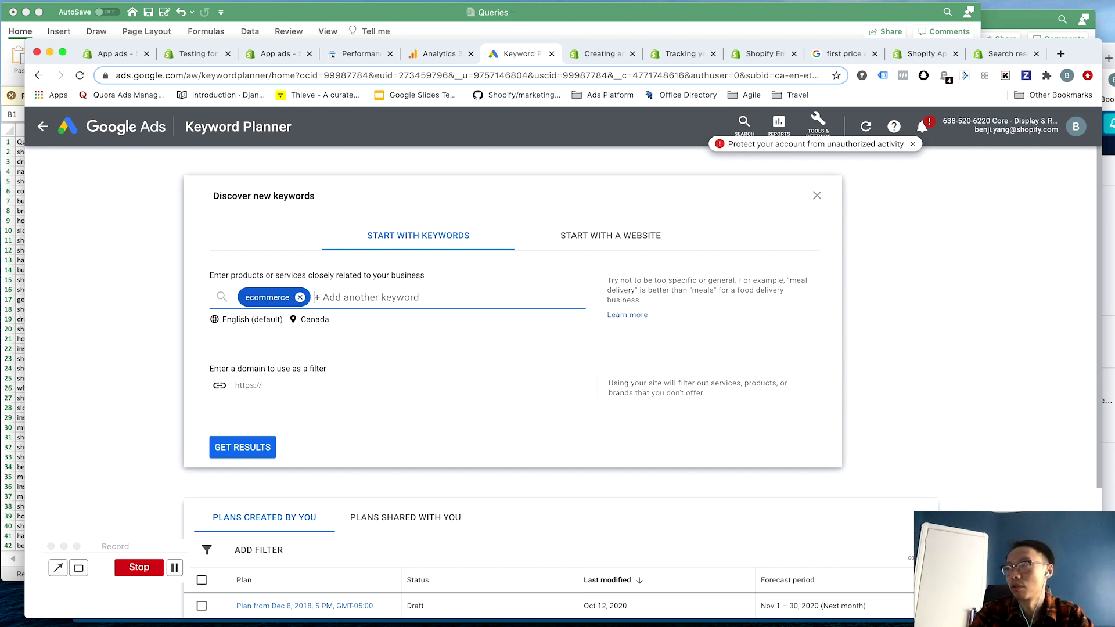
key("Tab")
key("Tab")
key("Tab")
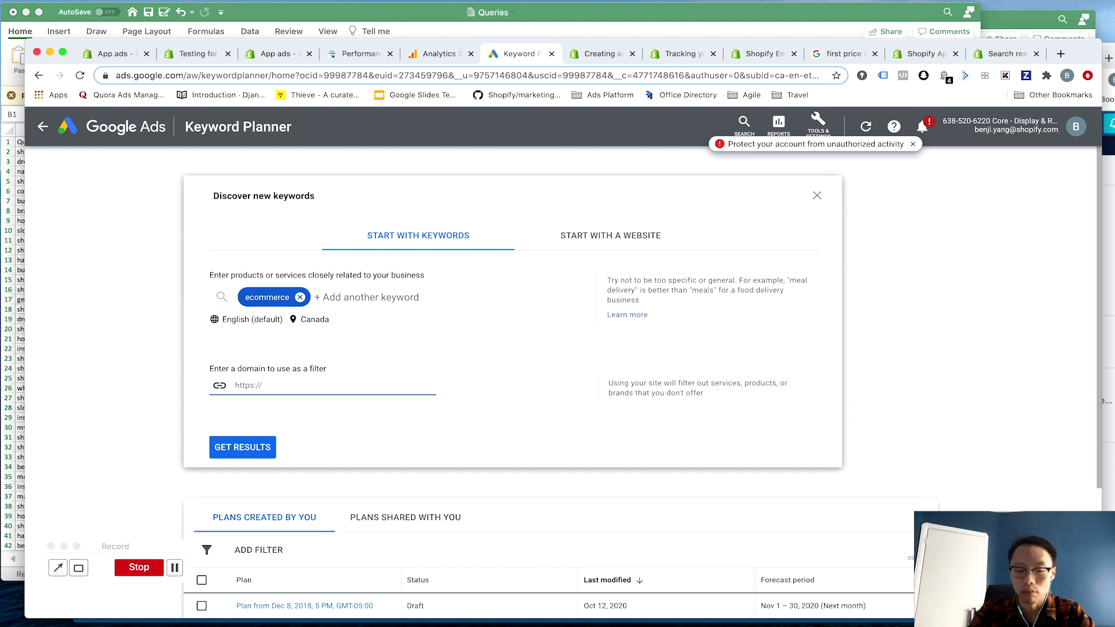
type("www.shopify.com")
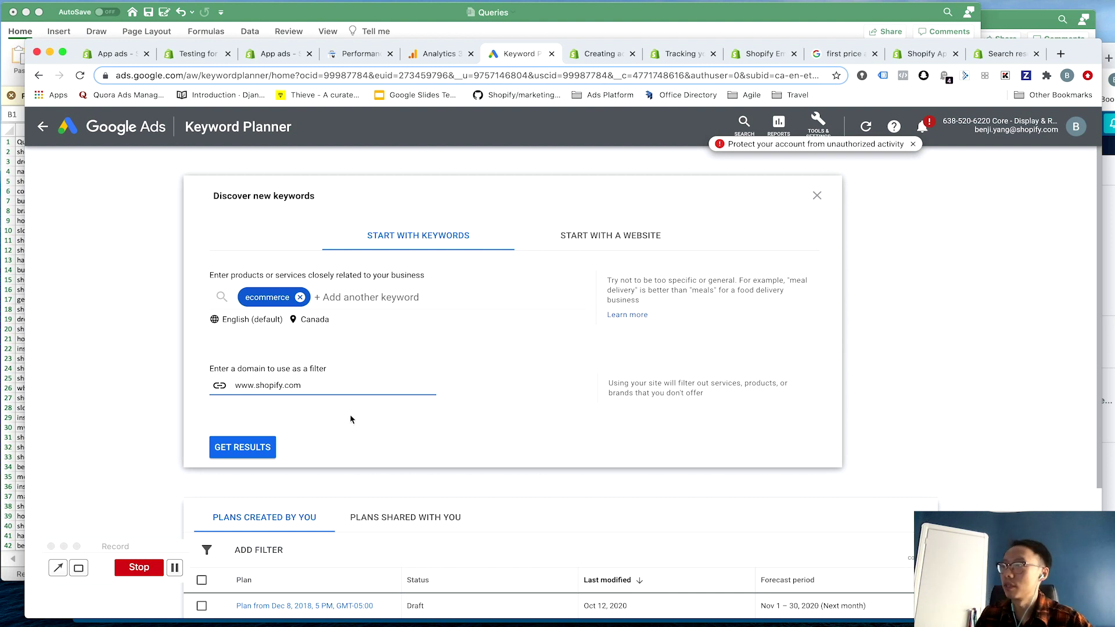
left_click(243, 447)
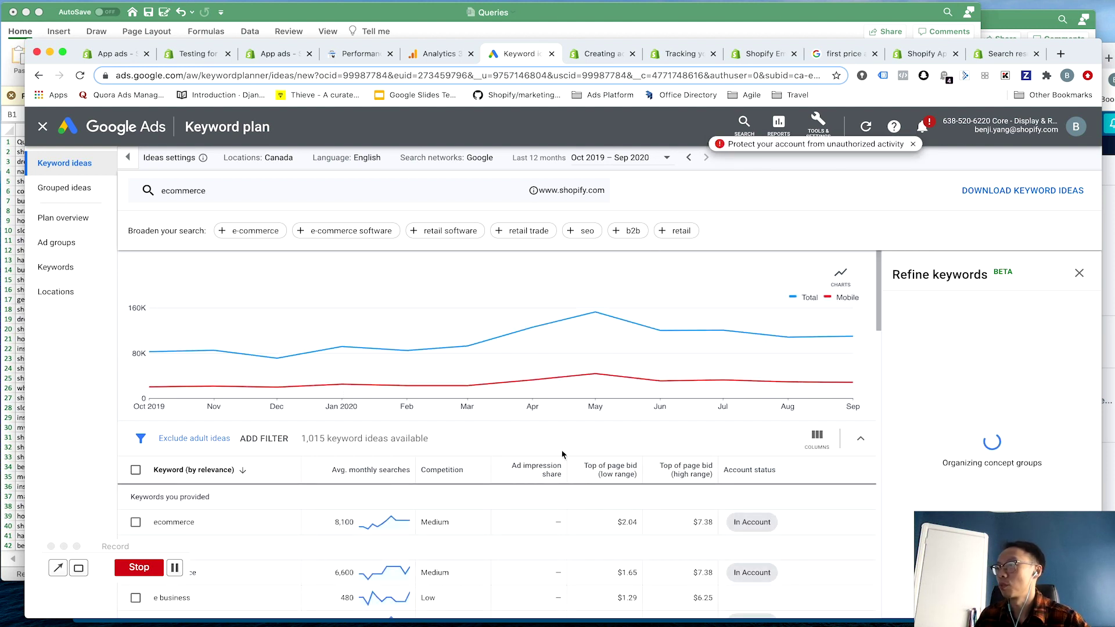
scroll(563, 392, "down", 3)
scroll(561, 453, "down", 3)
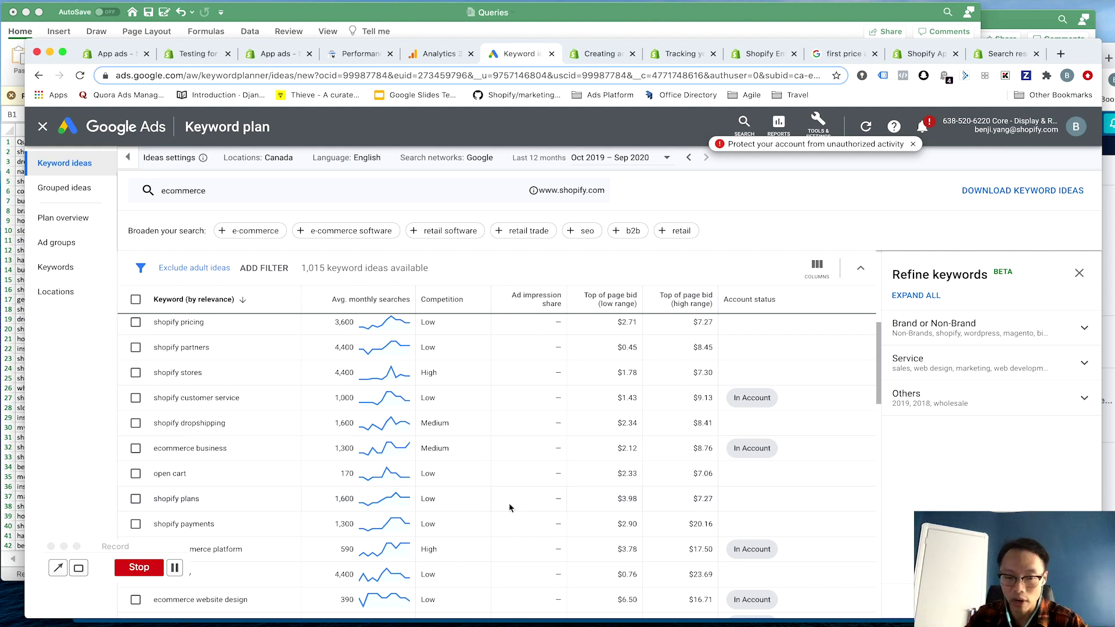
left_click(277, 53)
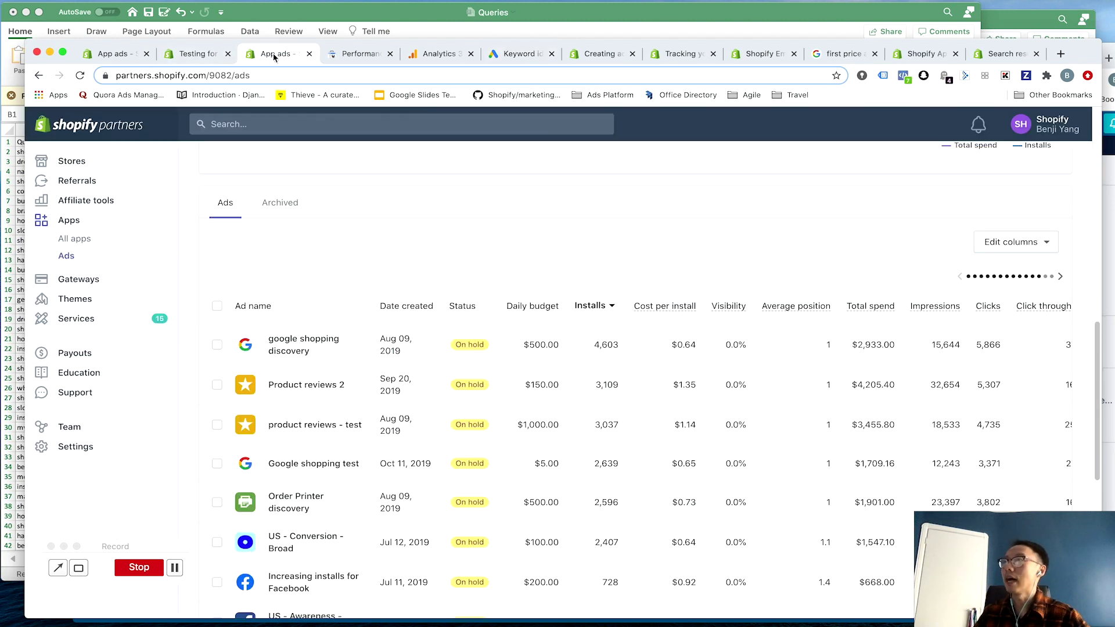
left_click(199, 53)
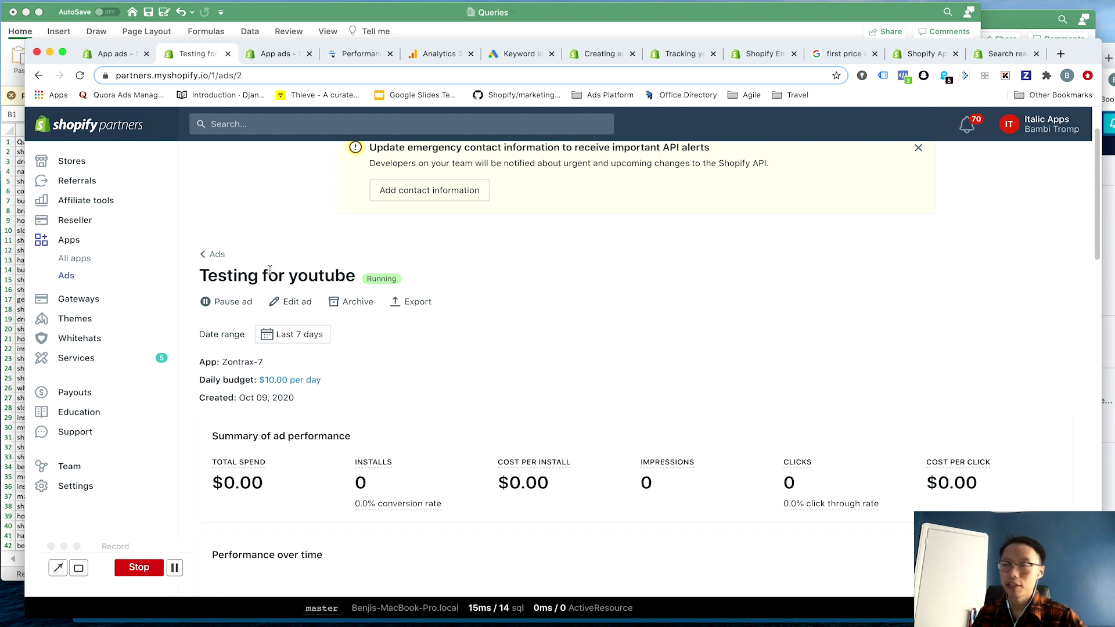
scroll(363, 340, "down", 5)
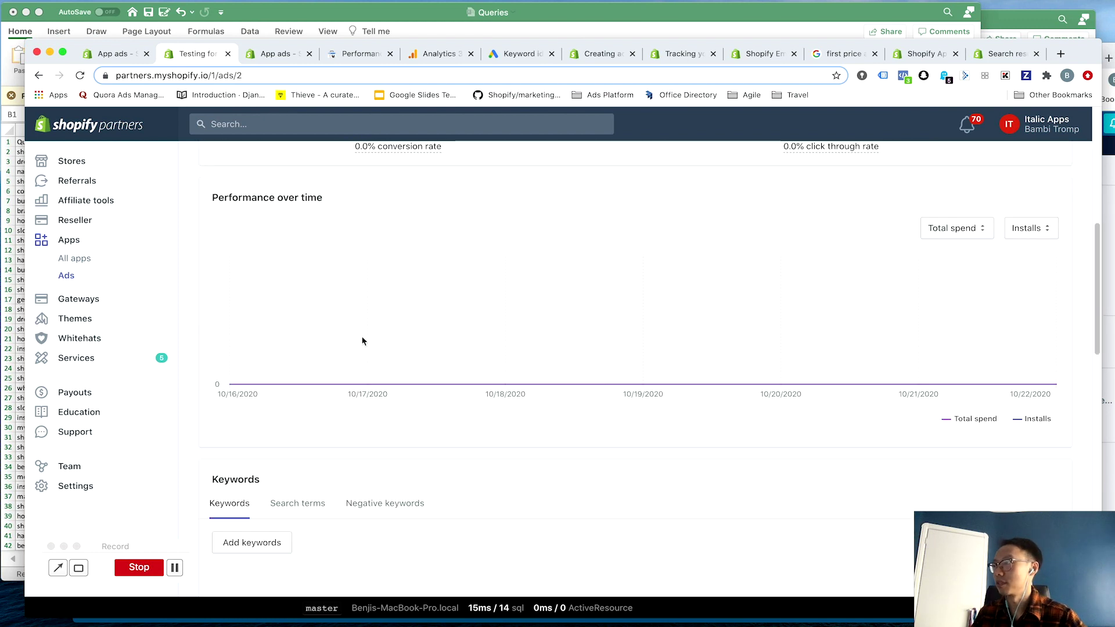
left_click(272, 541)
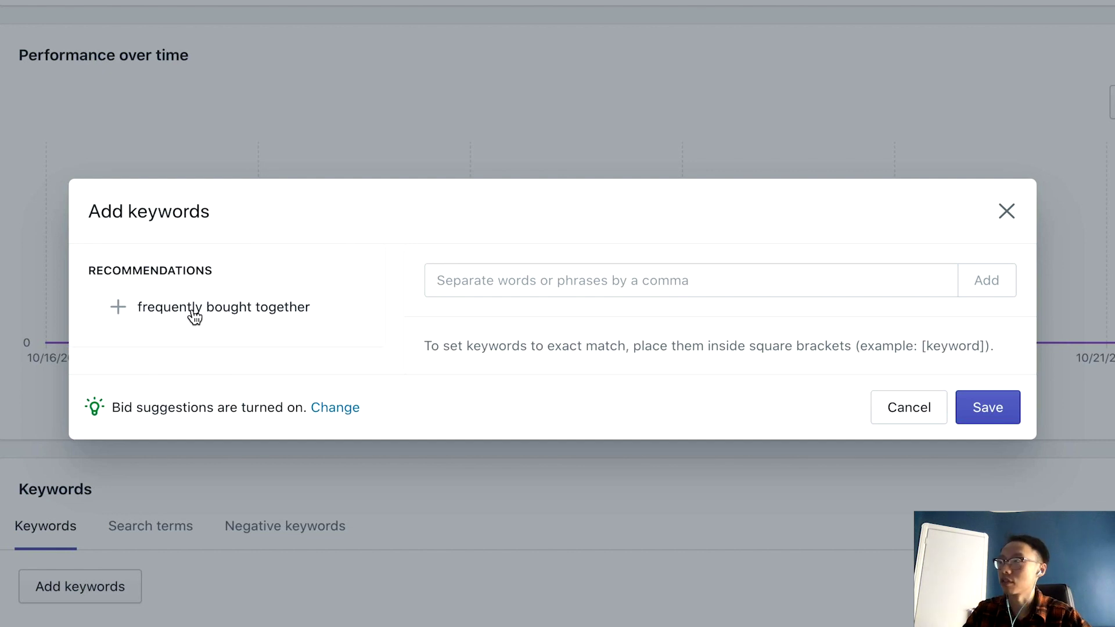
left_click(252, 310)
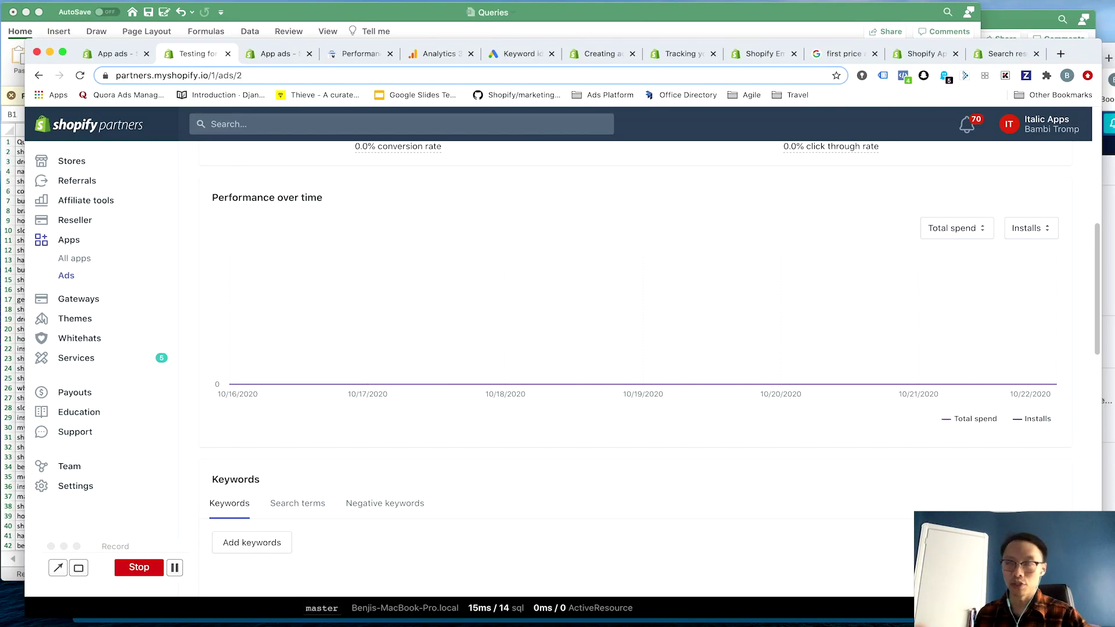
Copy the nine comma-suffixed queries in B4:B12 and return to the ad's Keywords section
left_click(439, 11)
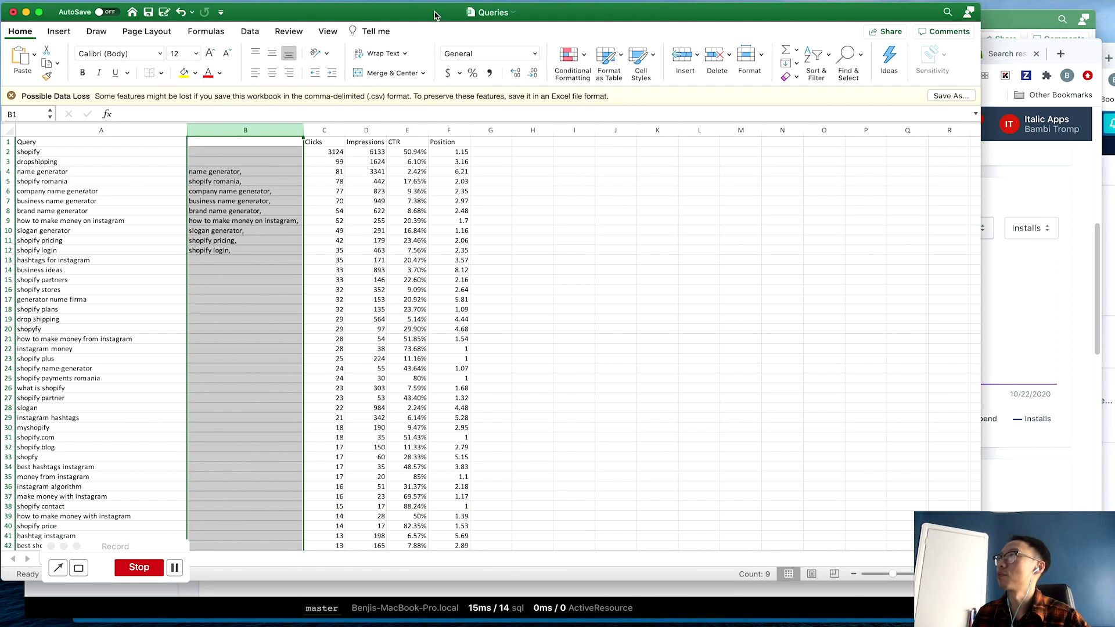
left_click(254, 224)
left_click(254, 321)
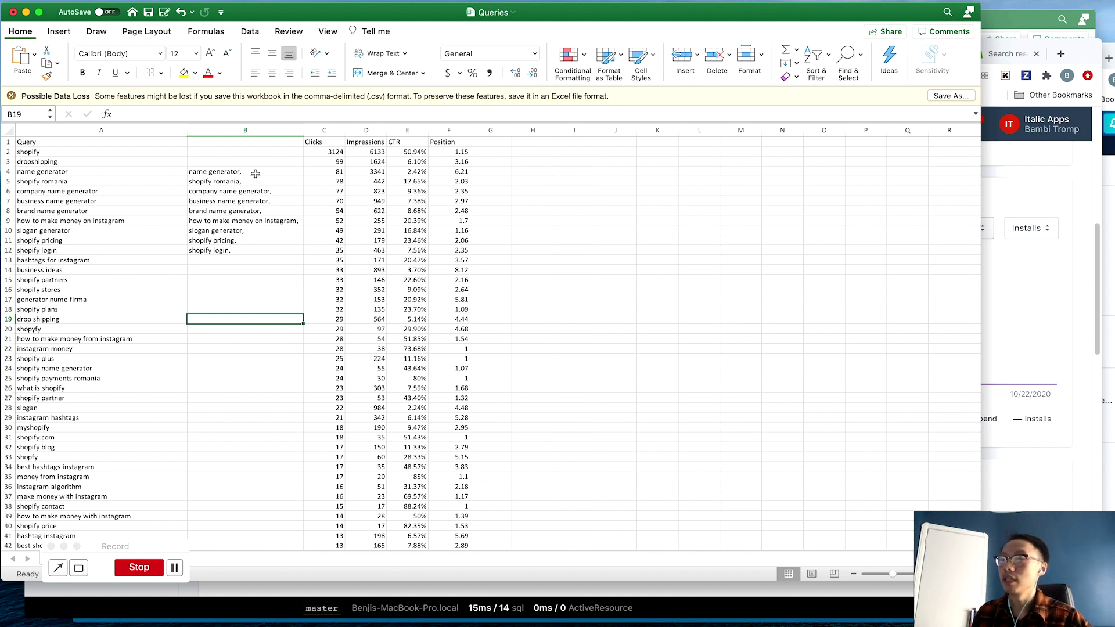
left_click_drag(231, 172, 235, 251)
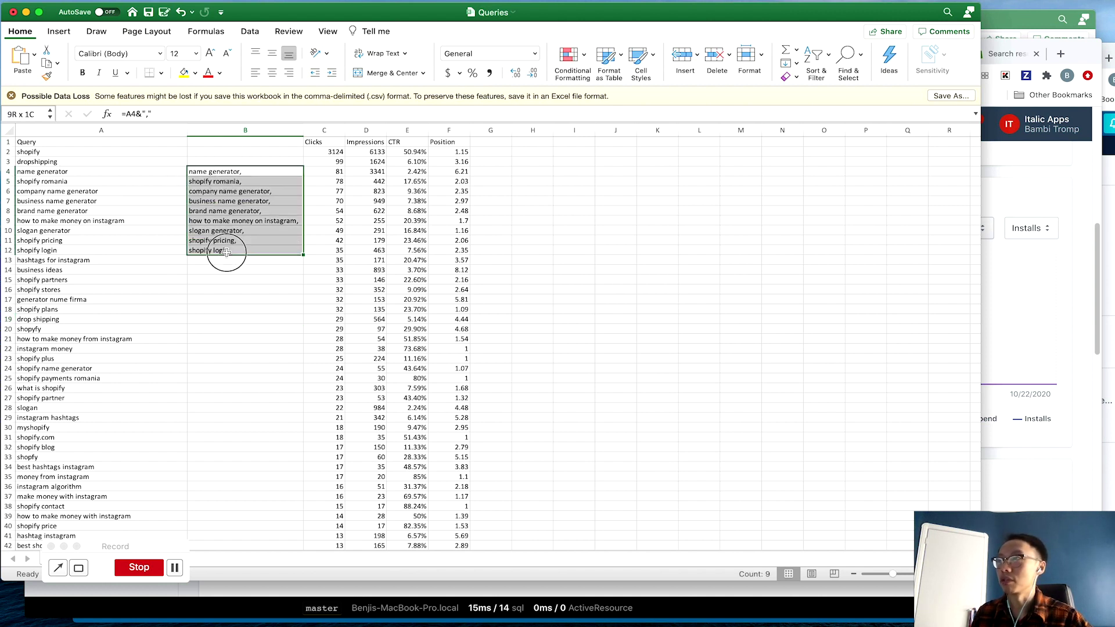
left_click(246, 347)
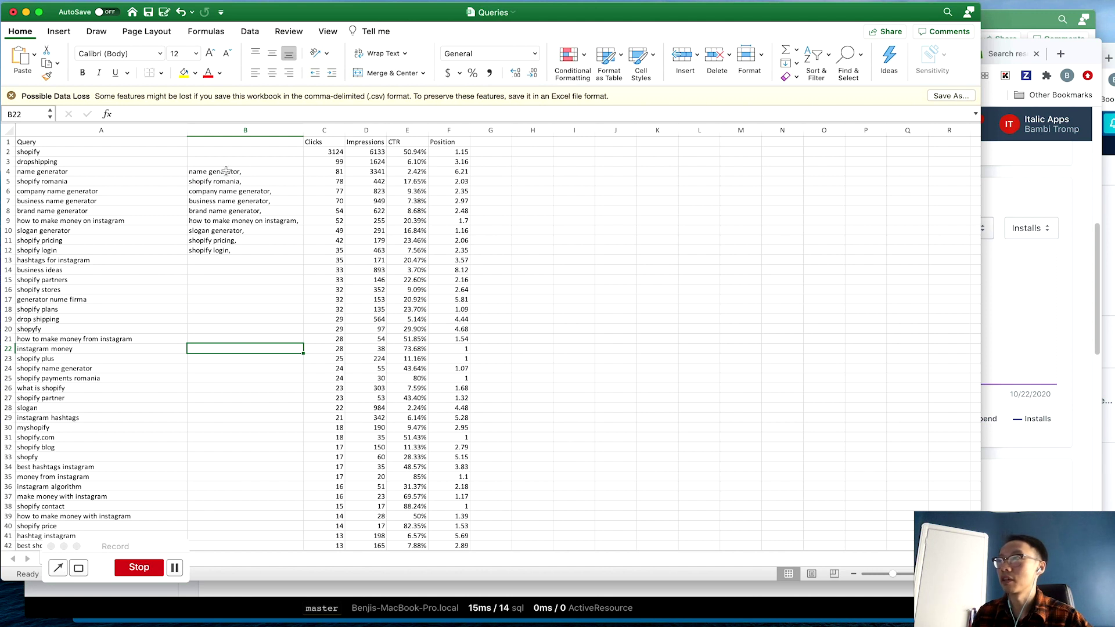
left_click_drag(238, 171, 240, 252)
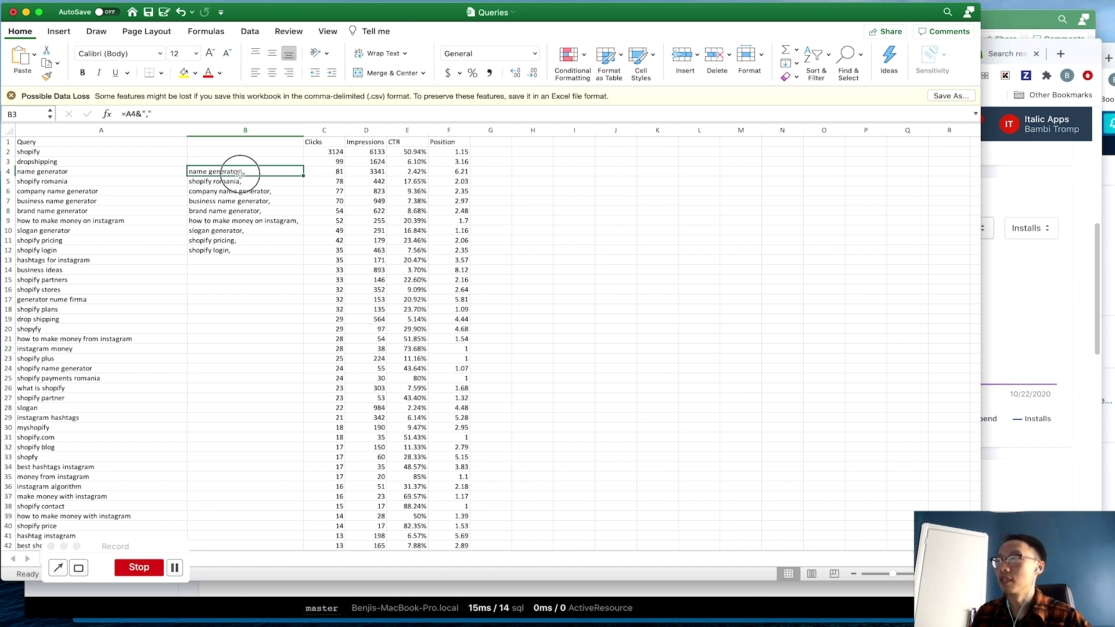
key("super+c")
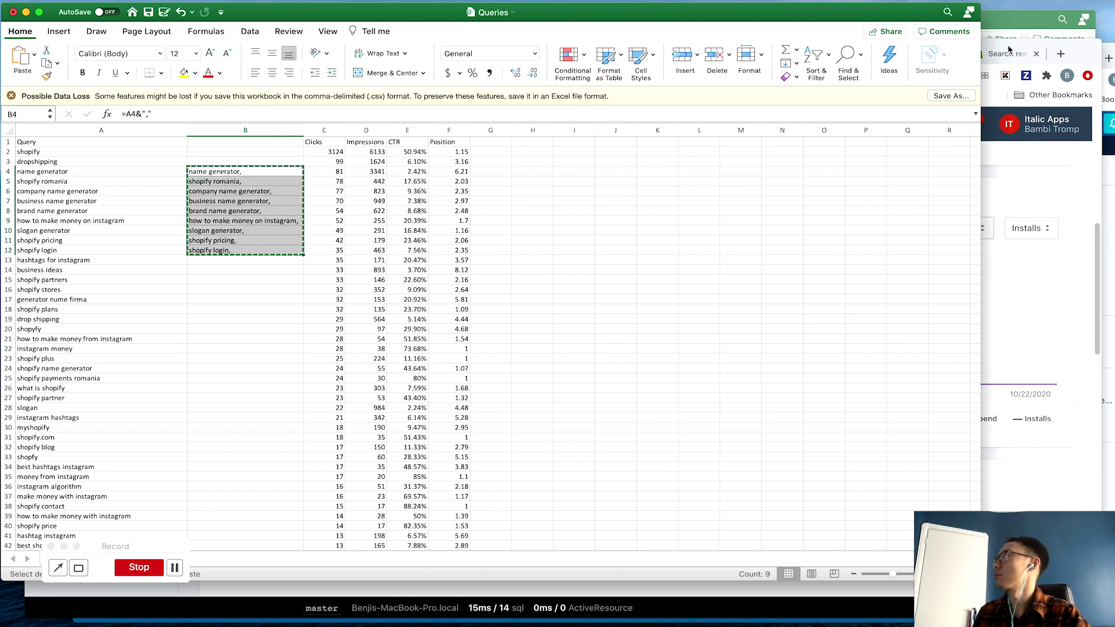
left_click(1083, 58)
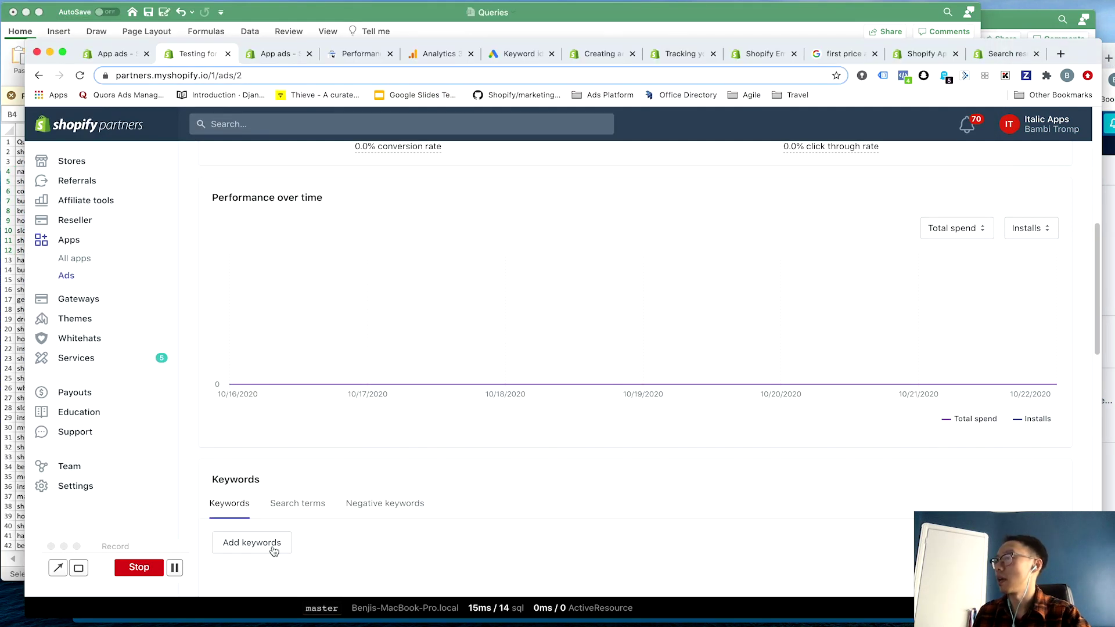
left_click(252, 542)
left_click(599, 343)
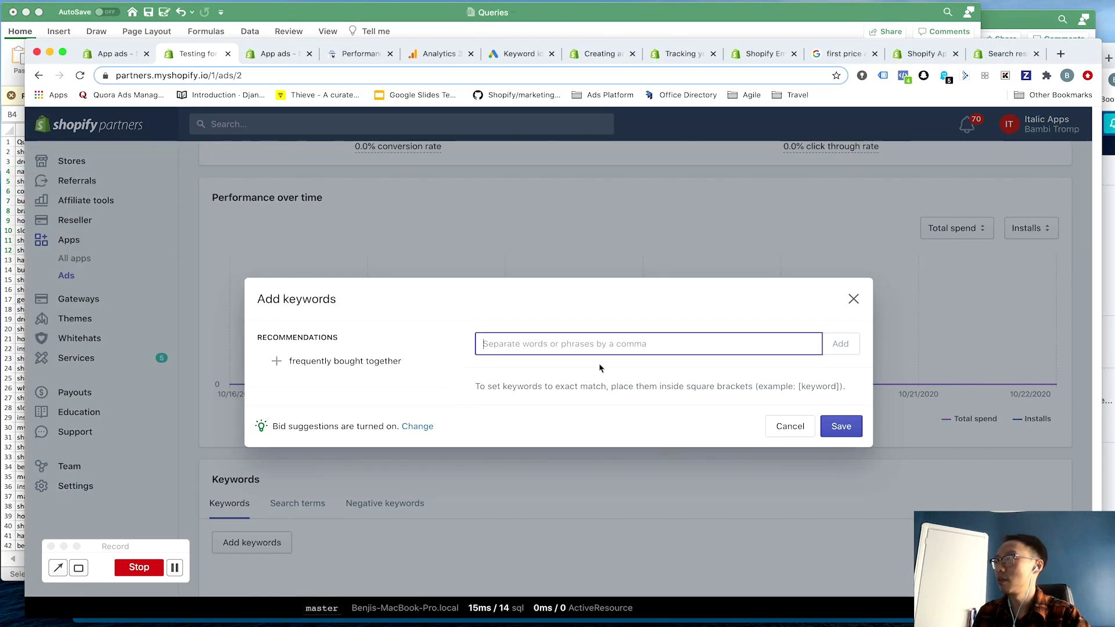
key("super+v")
left_click(840, 344)
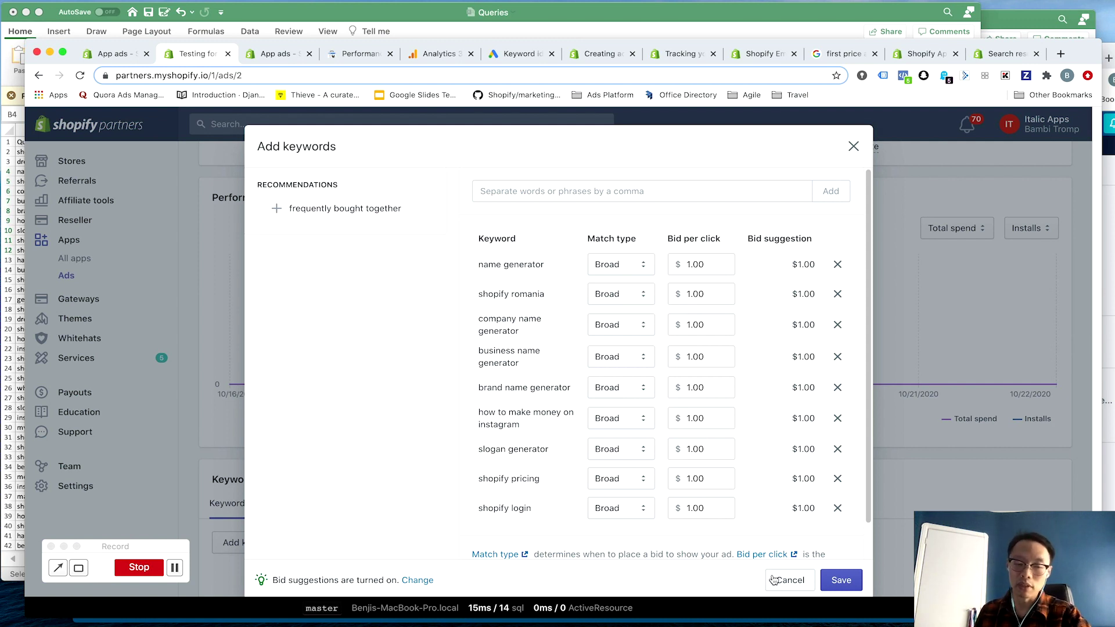
left_click(787, 581)
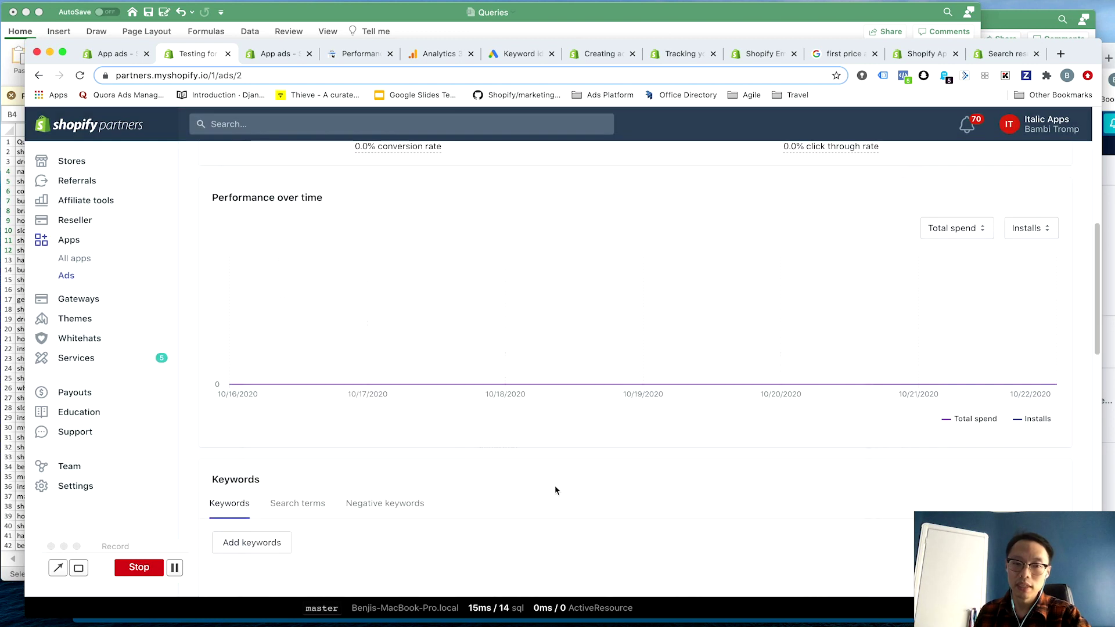
Read the Creating ads guide's Exact match explanation, selecting 'edit' in its example
left_click(593, 55)
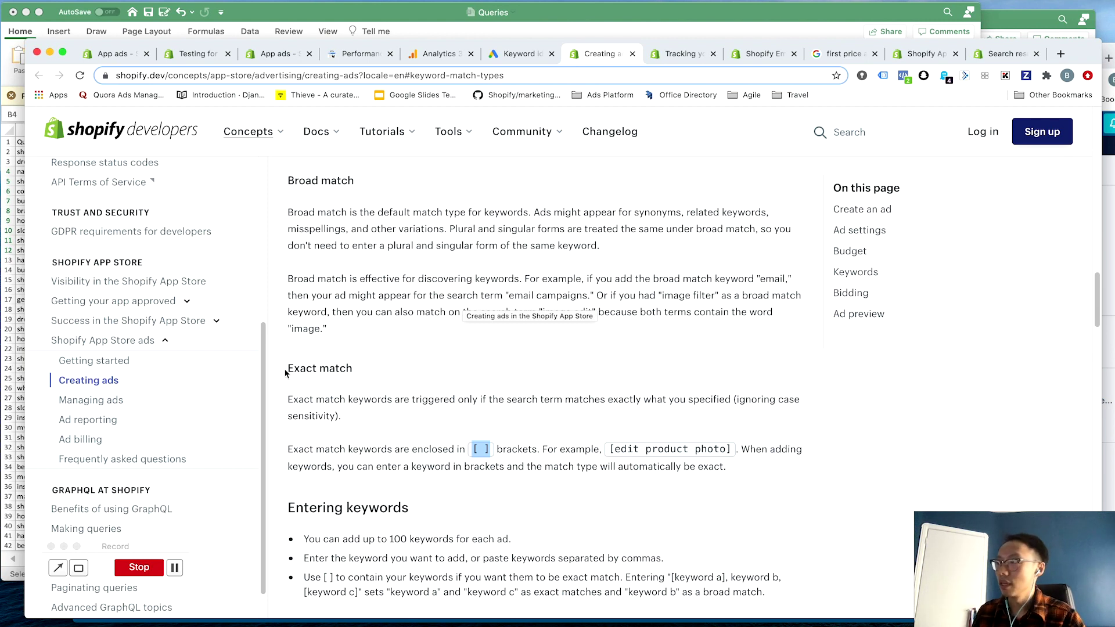
left_click_drag(285, 366, 790, 469)
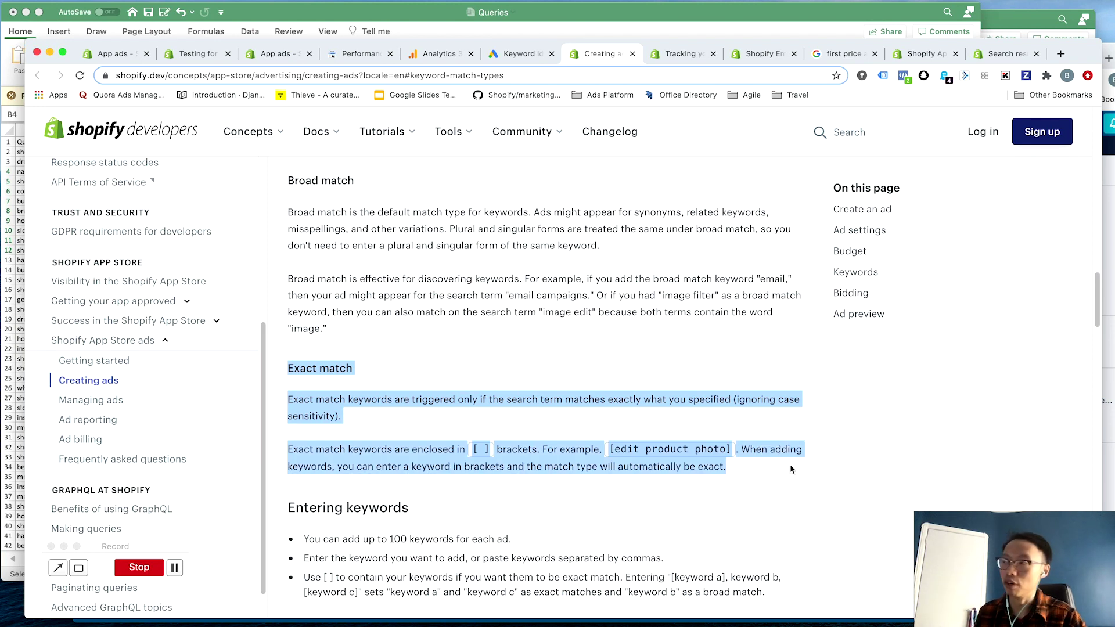
left_click(433, 321)
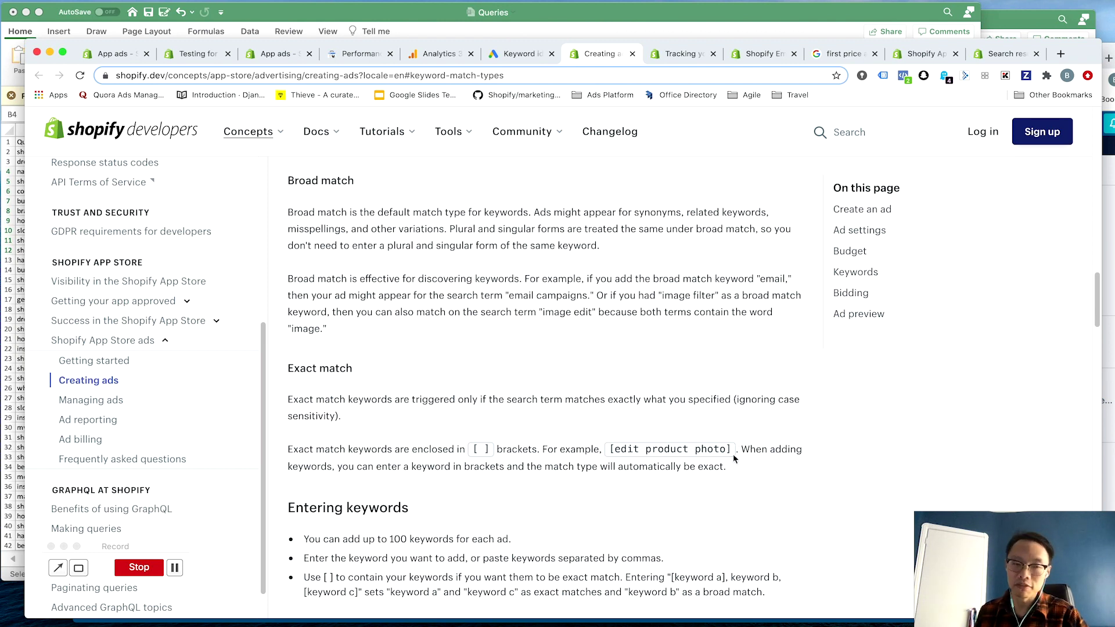
double_click(626, 449)
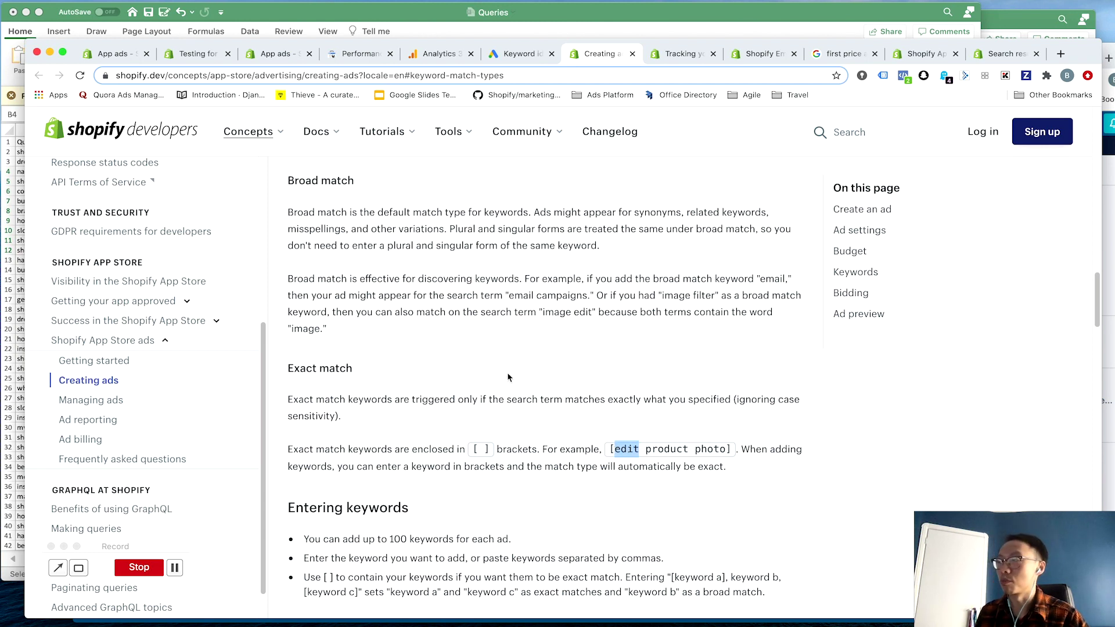
left_click(628, 449)
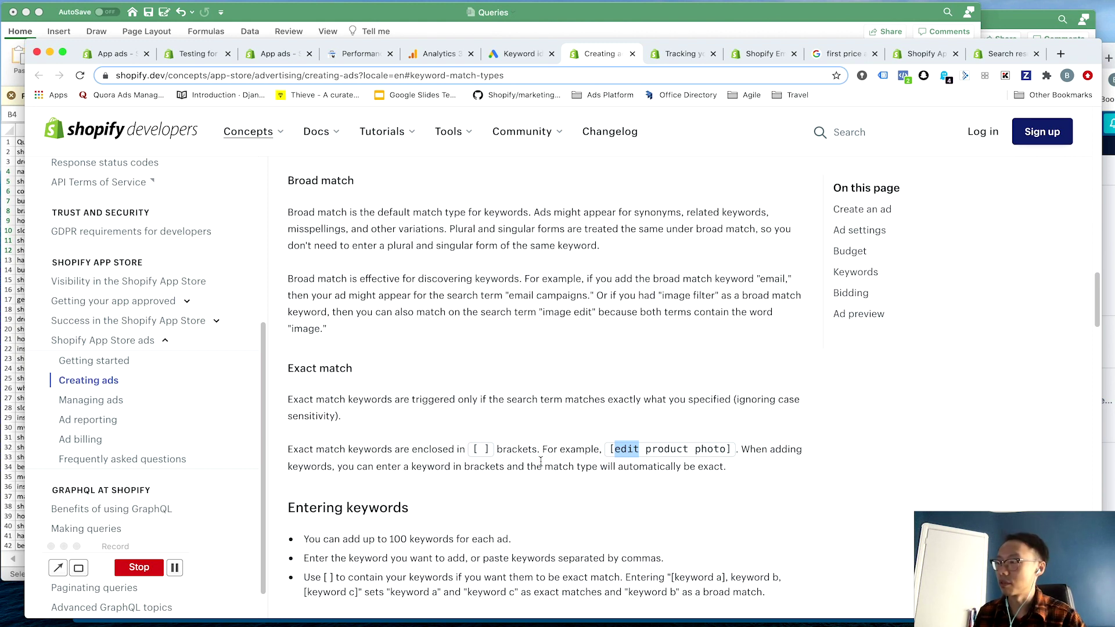
scroll(541, 462, "down", 5)
scroll(444, 333, "down", 3)
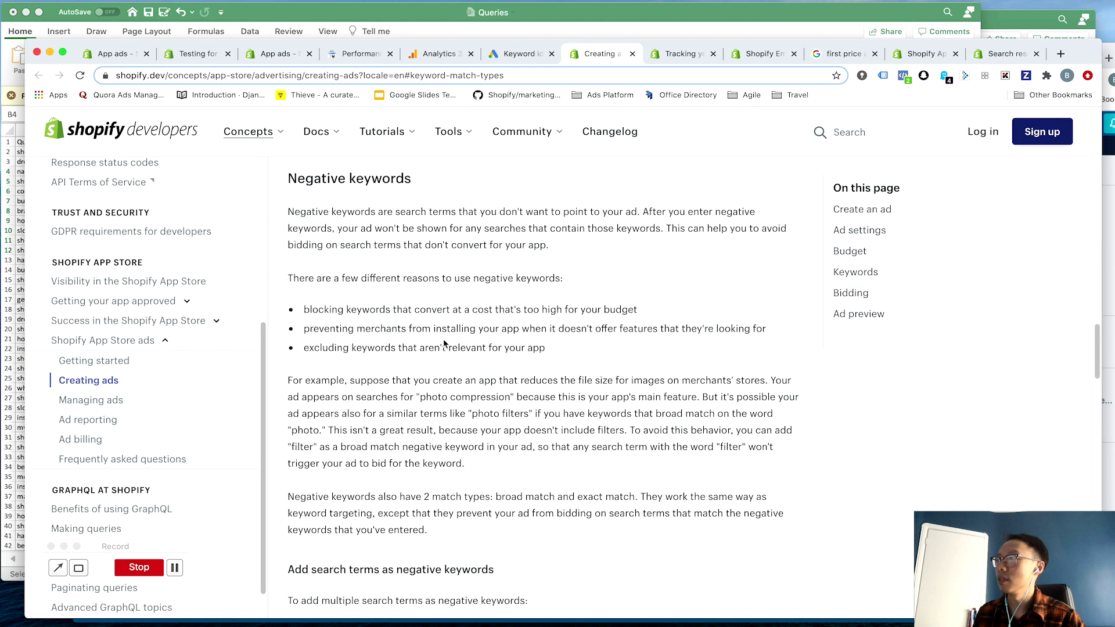
Review the Negative keywords and Broad match explanations, then reopen the 'Testing for youtube' ad
left_click_drag(286, 177, 492, 539)
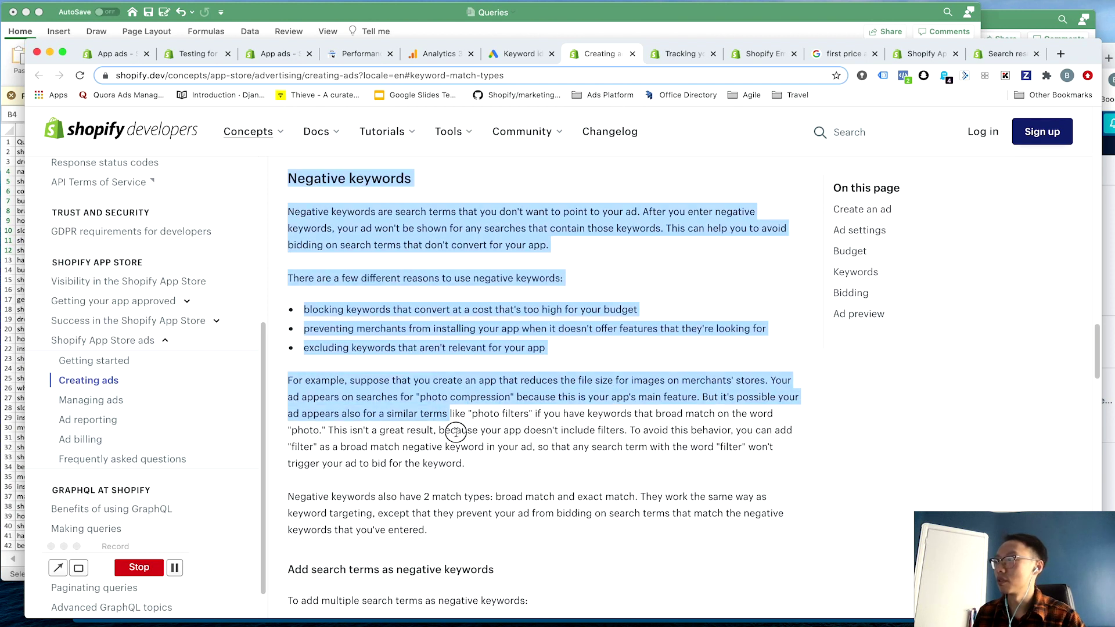
left_click(491, 533)
scroll(466, 494, "up", 4)
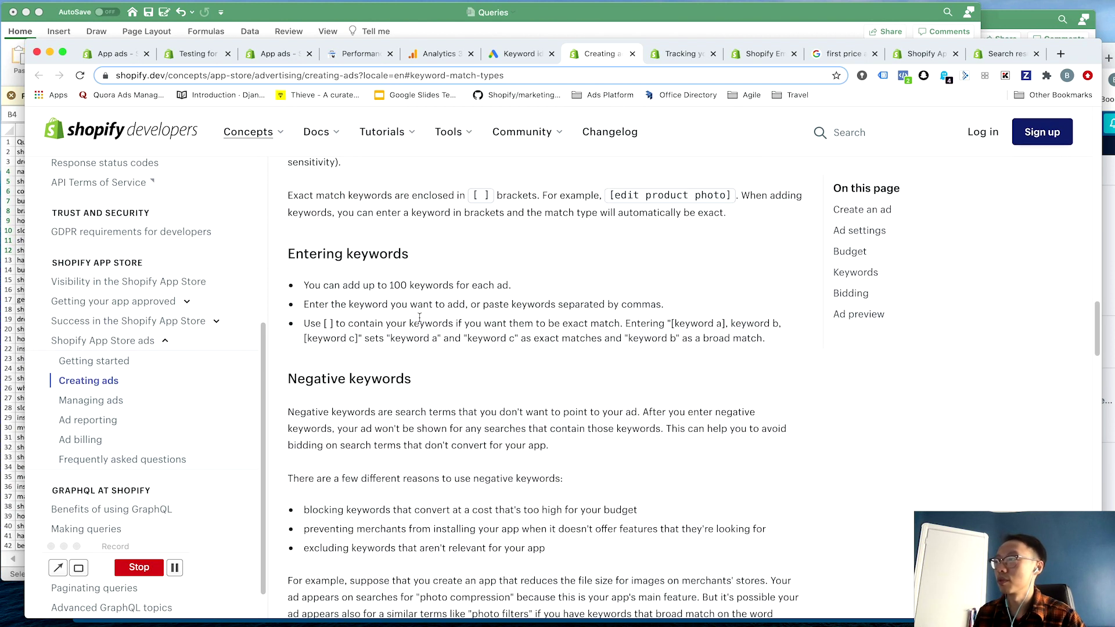
scroll(361, 312, "up", 4)
scroll(361, 312, "up", 3)
scroll(362, 311, "up", 1)
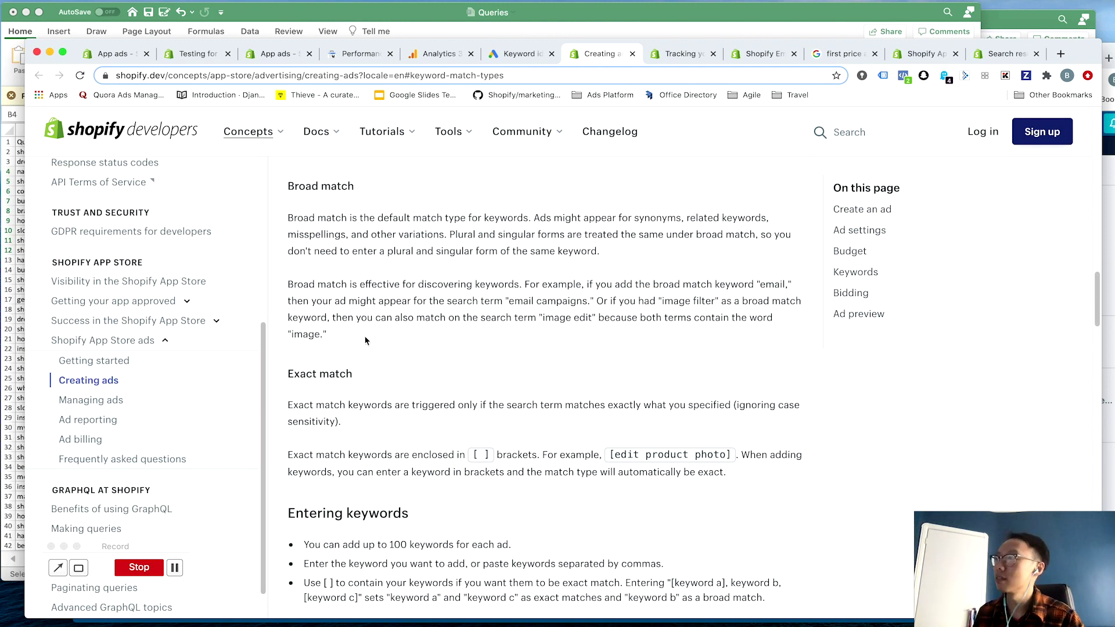
left_click_drag(330, 336, 293, 188)
left_click(293, 188)
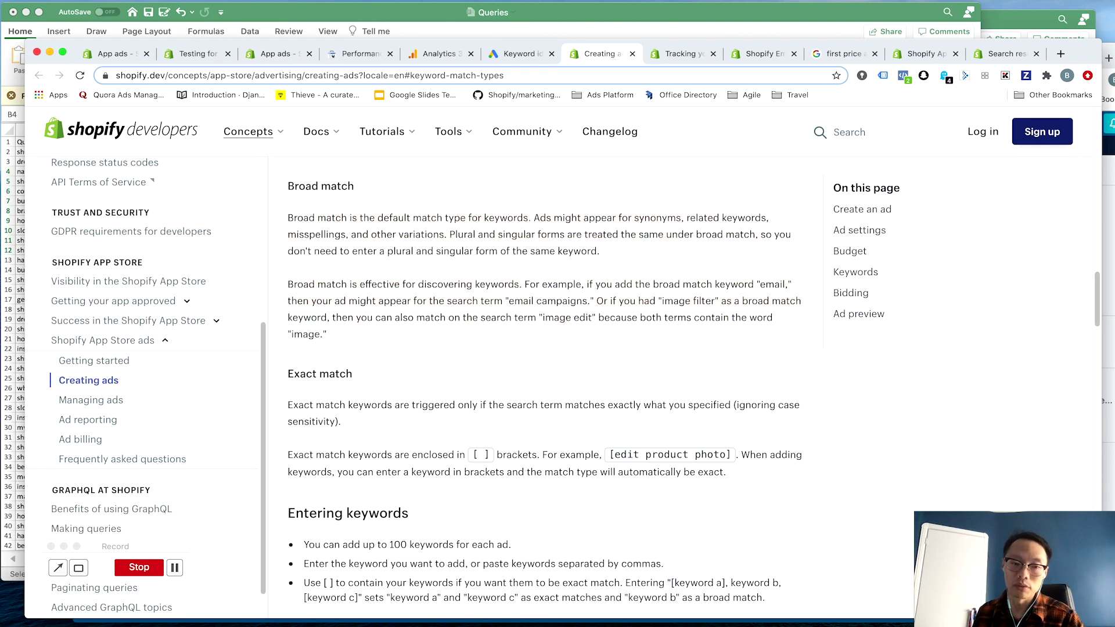
left_click(198, 54)
scroll(406, 347, "up", 10)
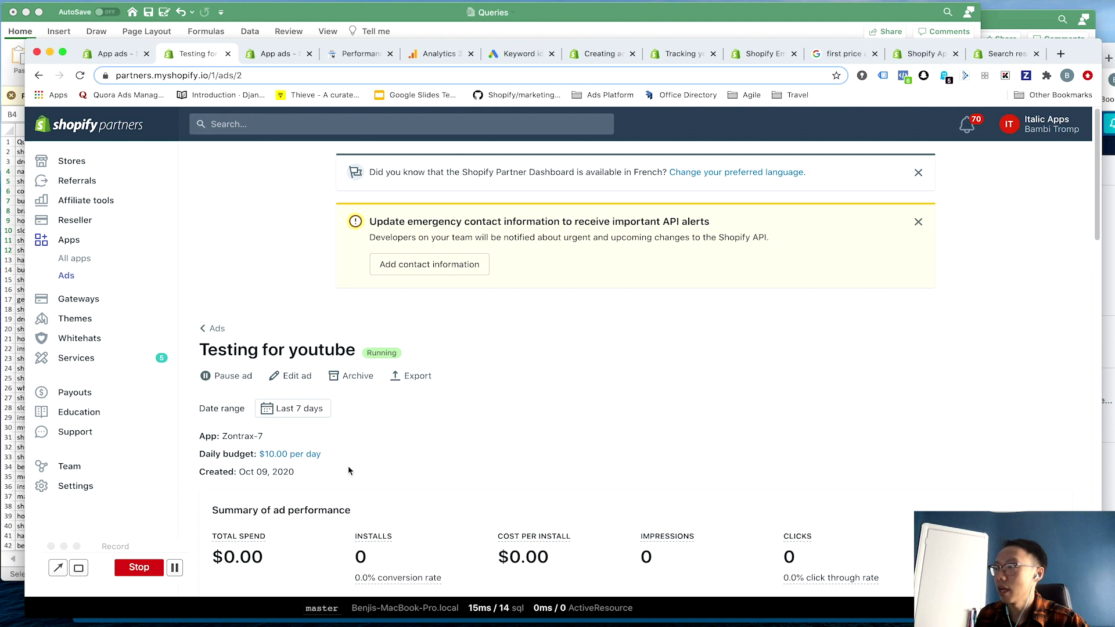